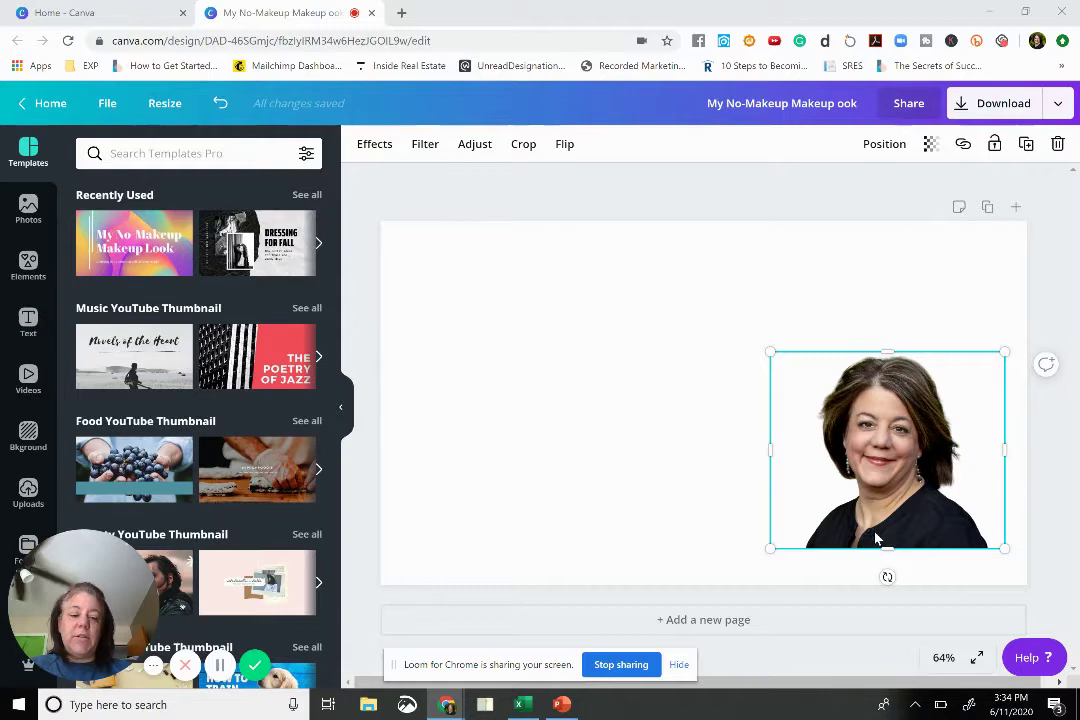
- Drag out a copy of the headshot and place it just left of the original
click(824, 301)
click(873, 437)
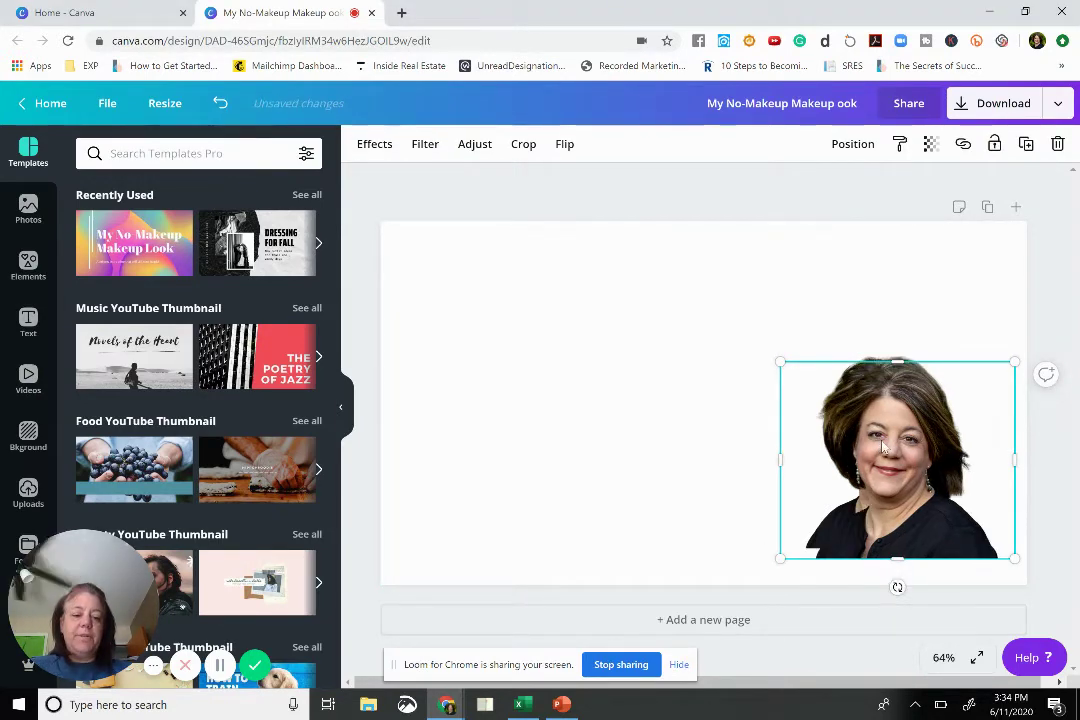
drag(873, 437, 639, 428)
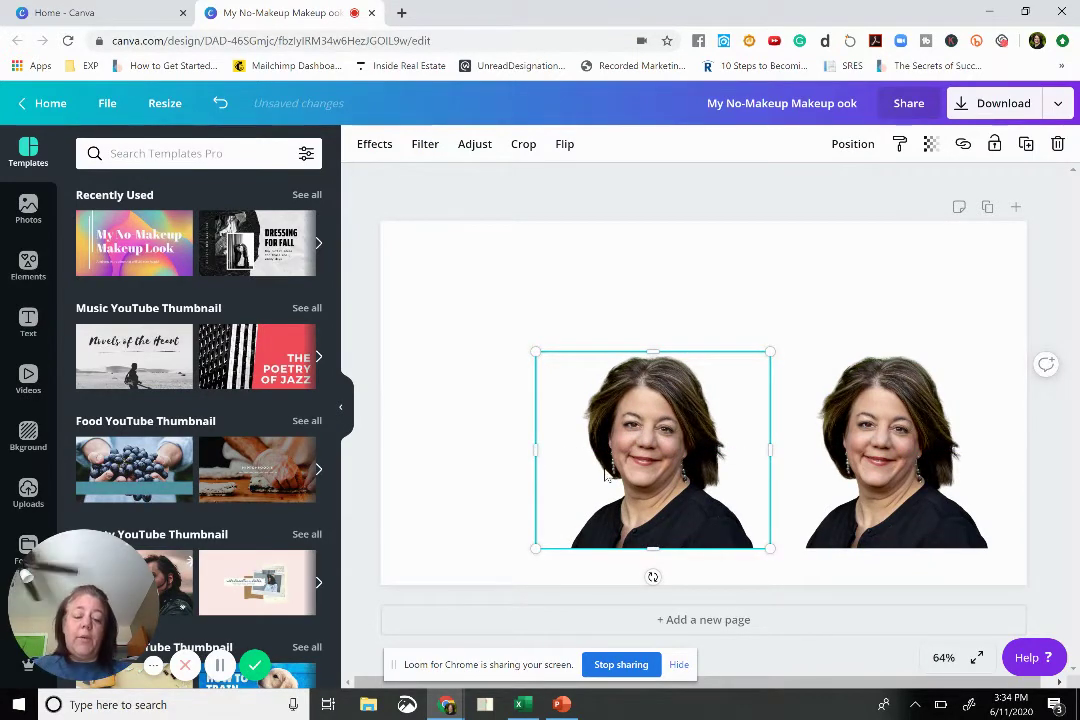
drag(632, 455, 605, 456)
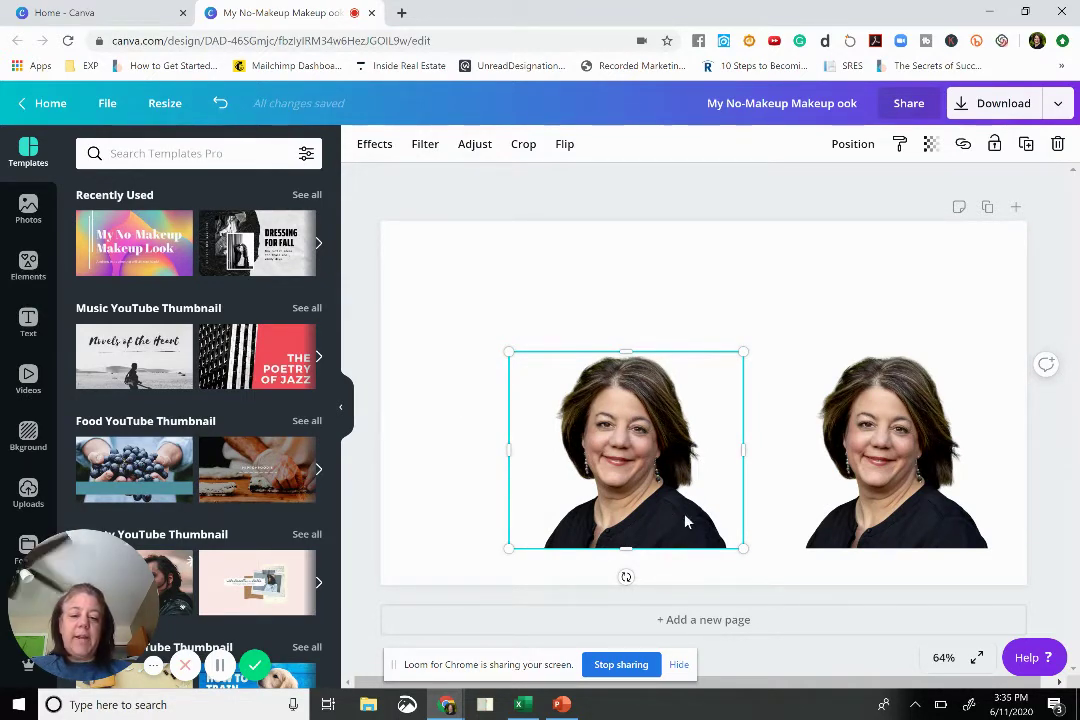
- Apply the Mustard duotone effect to the left copy of the portrait
click(377, 152)
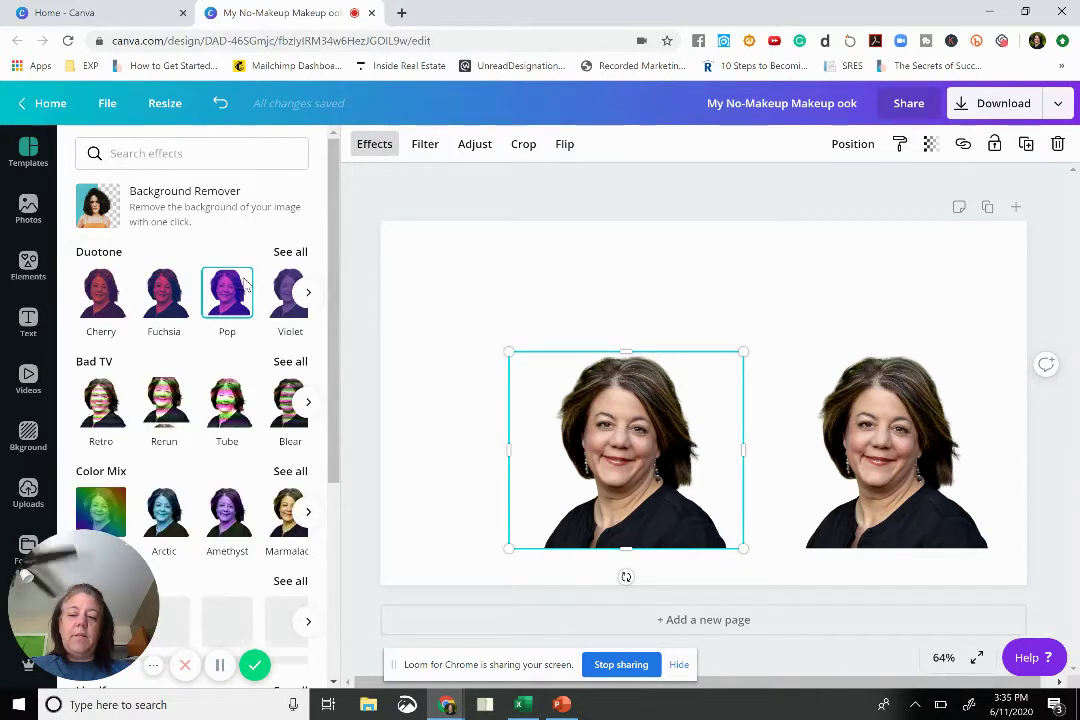
click(305, 292)
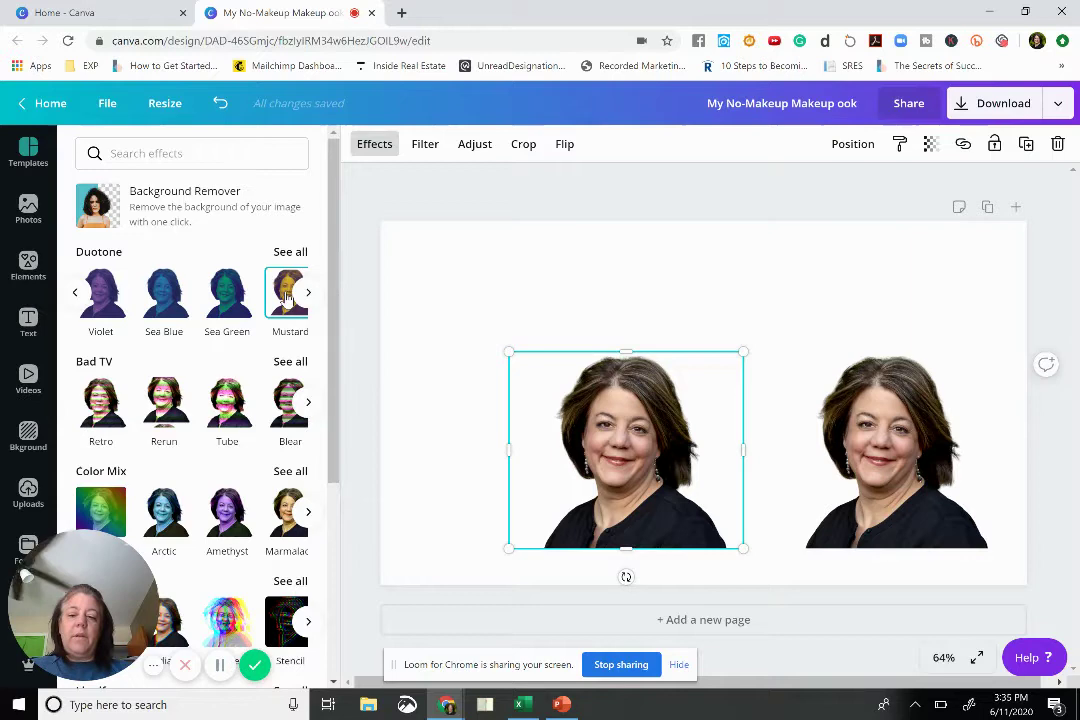
click(286, 297)
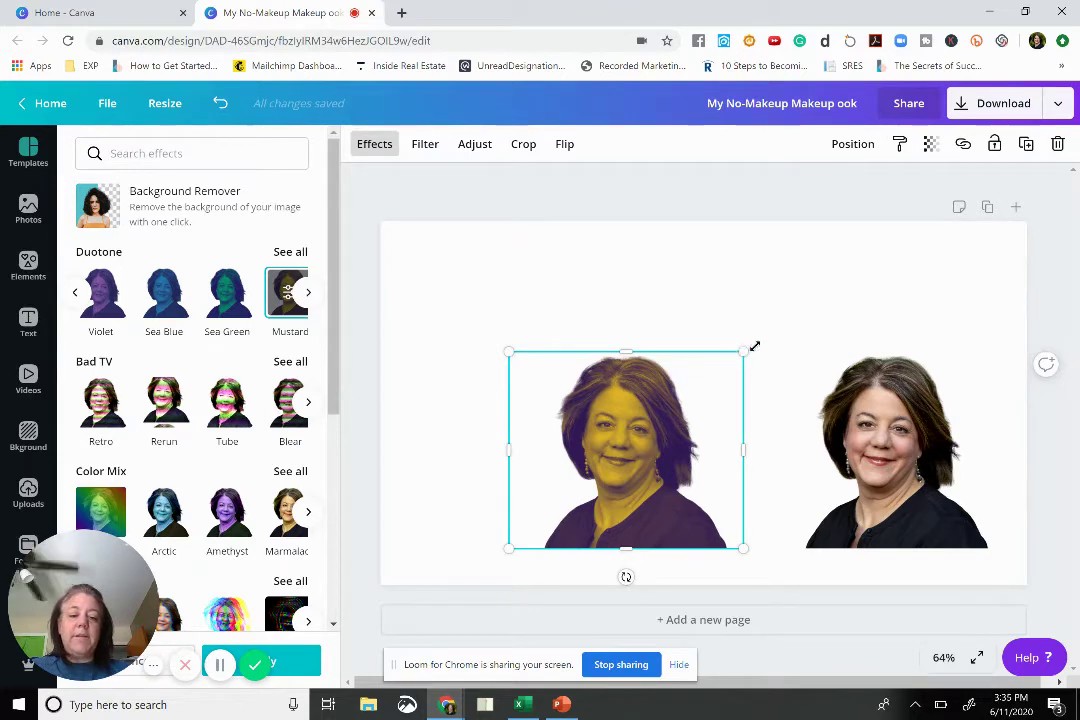
- Enlarge the Mustard copy slightly, move it onto the original, and send it backward
drag(754, 346, 761, 339)
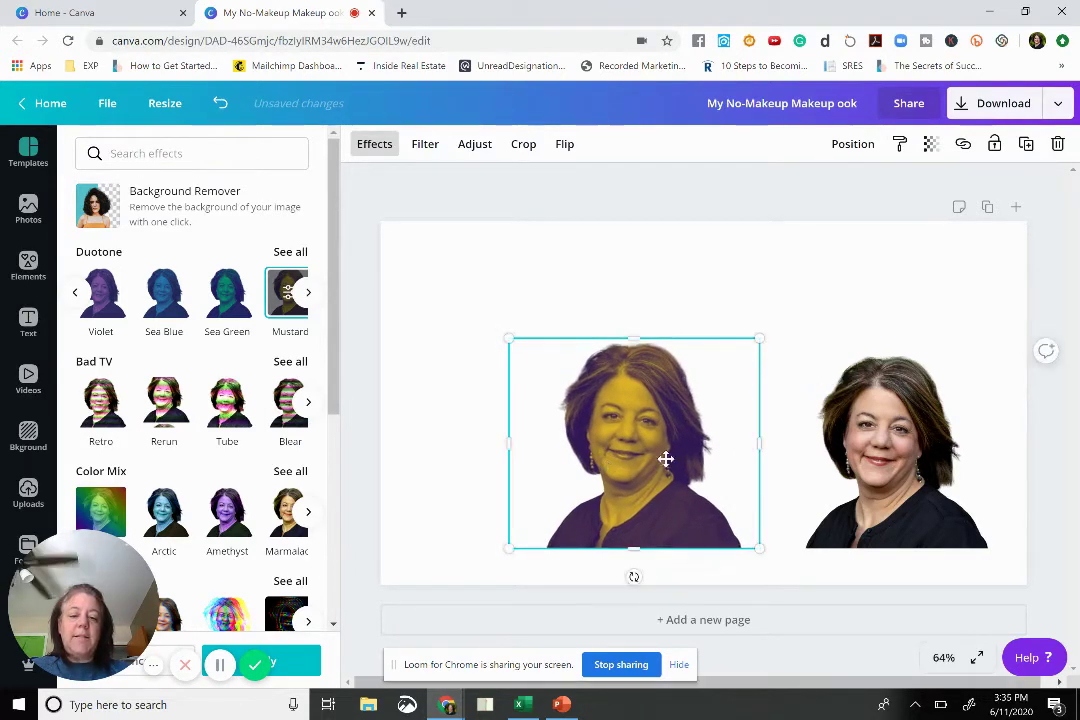
drag(666, 458, 860, 462)
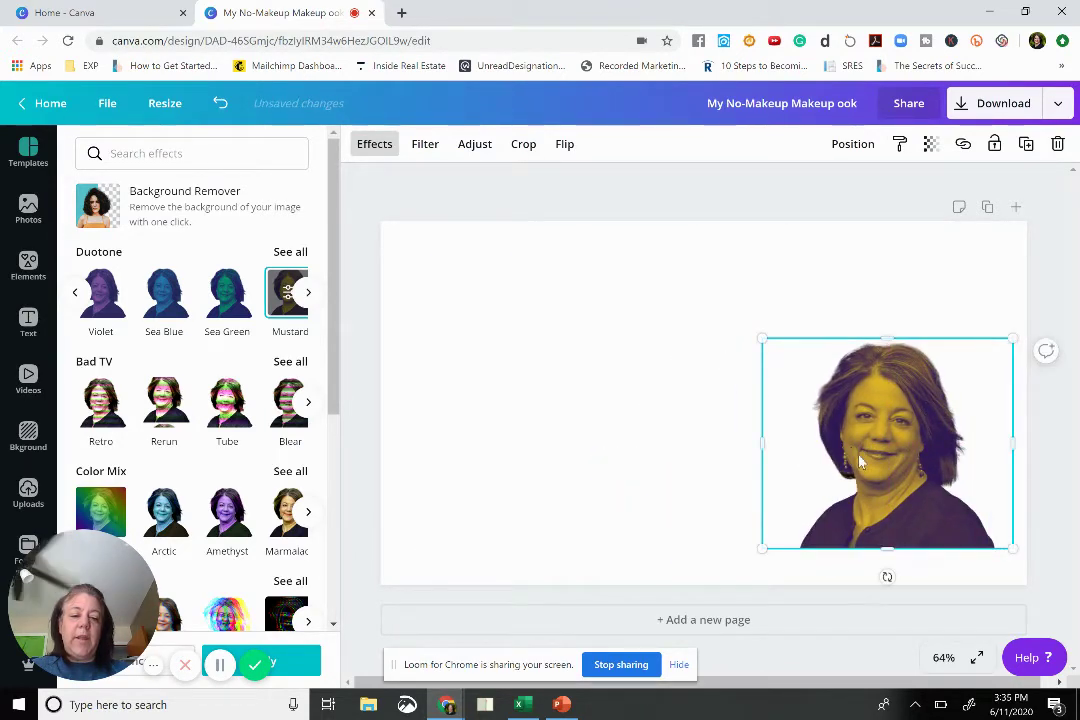
right_click(860, 462)
click(945, 513)
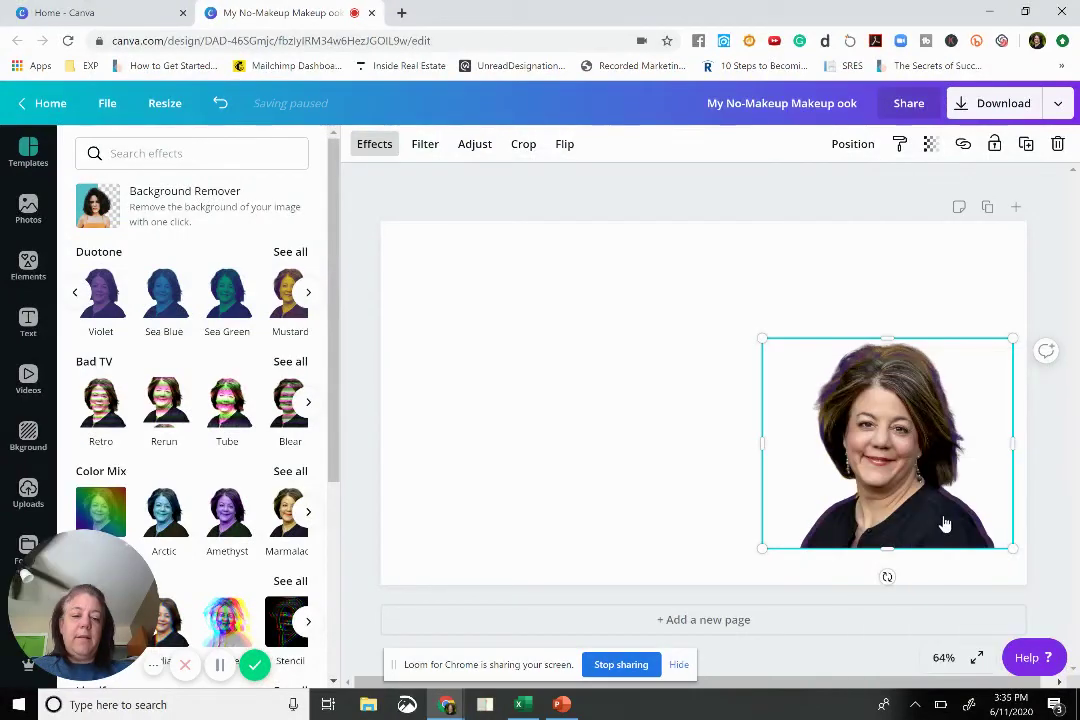
- Shrink the colour photo slightly and move it to the left of the Mustard copy
click(925, 420)
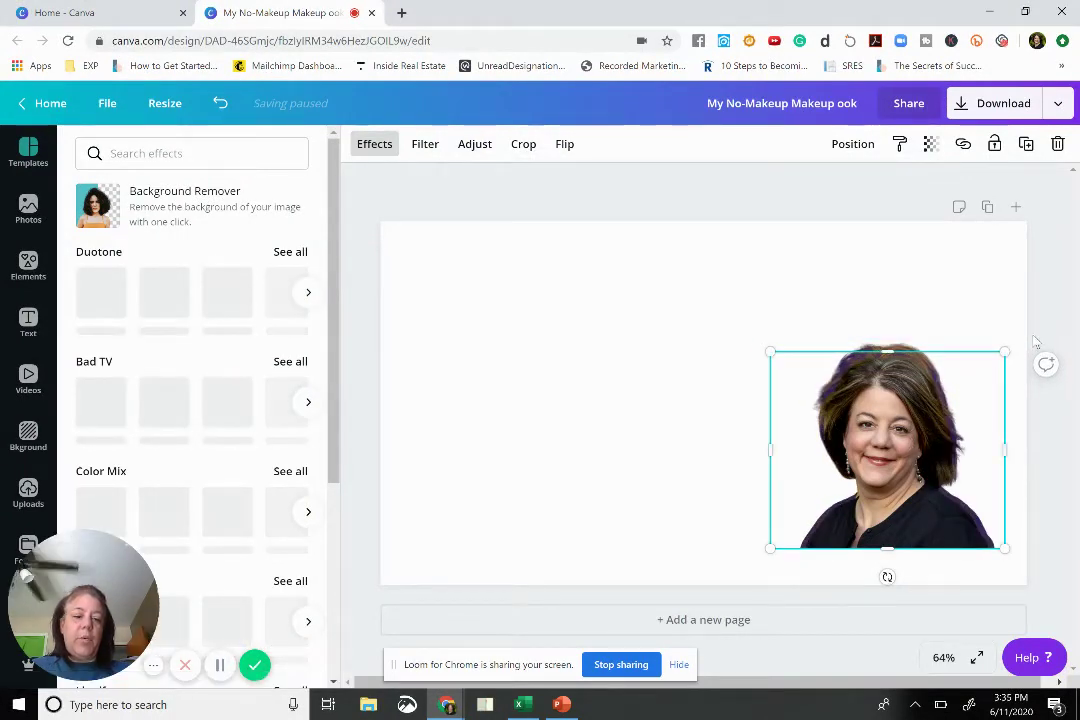
drag(1005, 352, 995, 361)
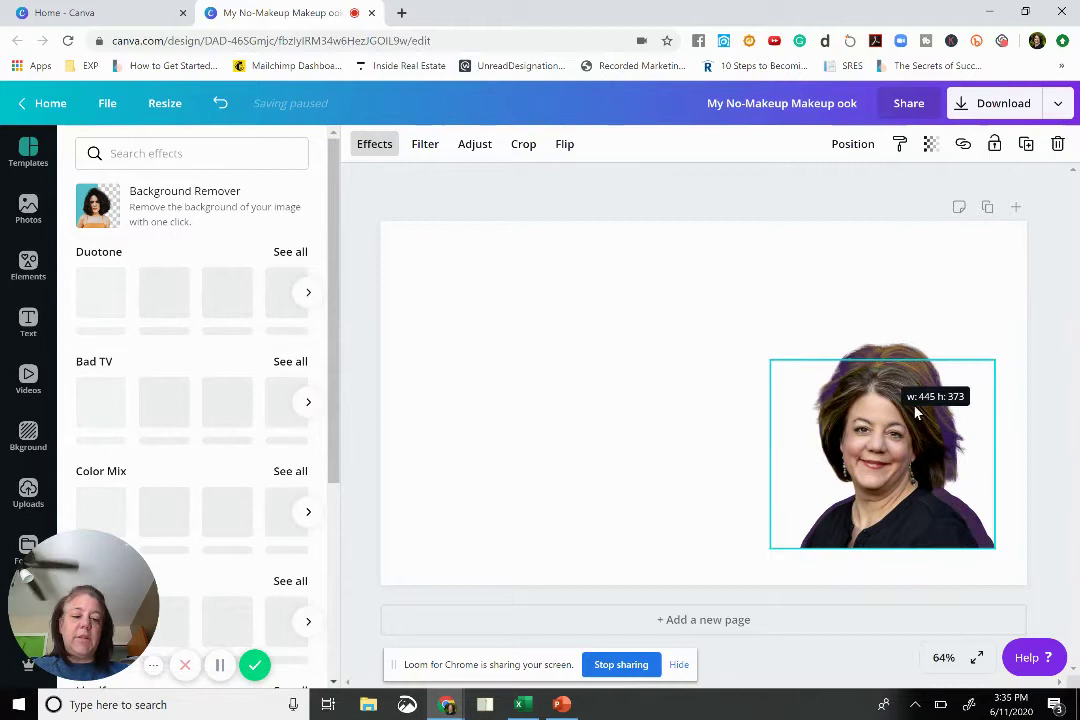
drag(903, 439, 745, 449)
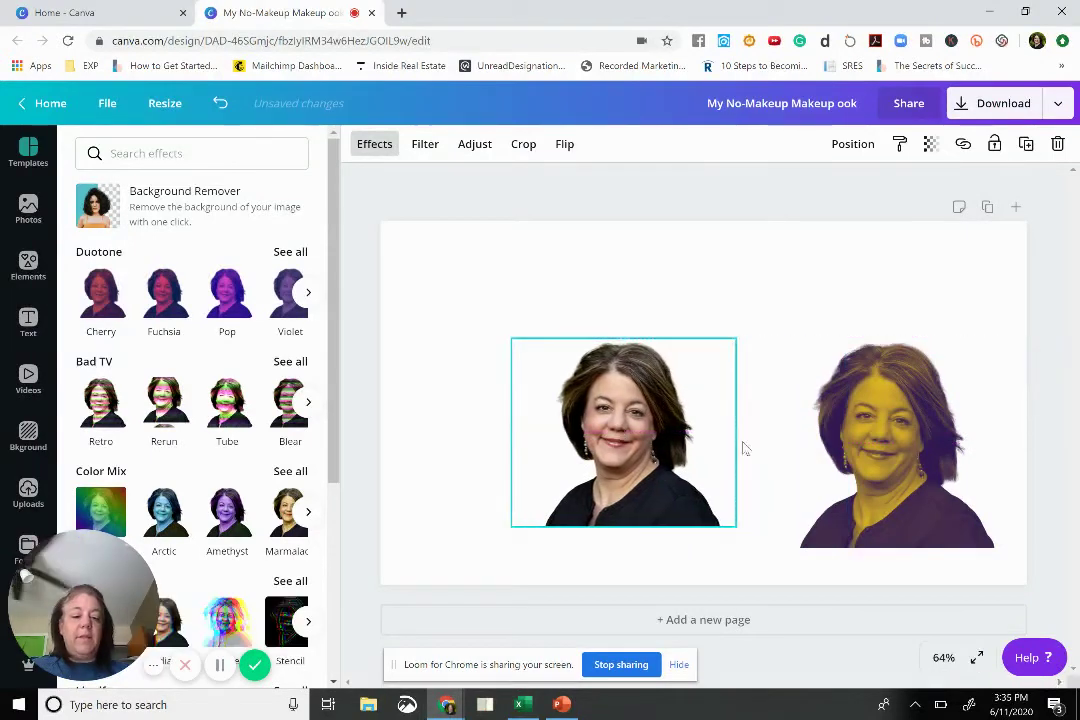
click(916, 443)
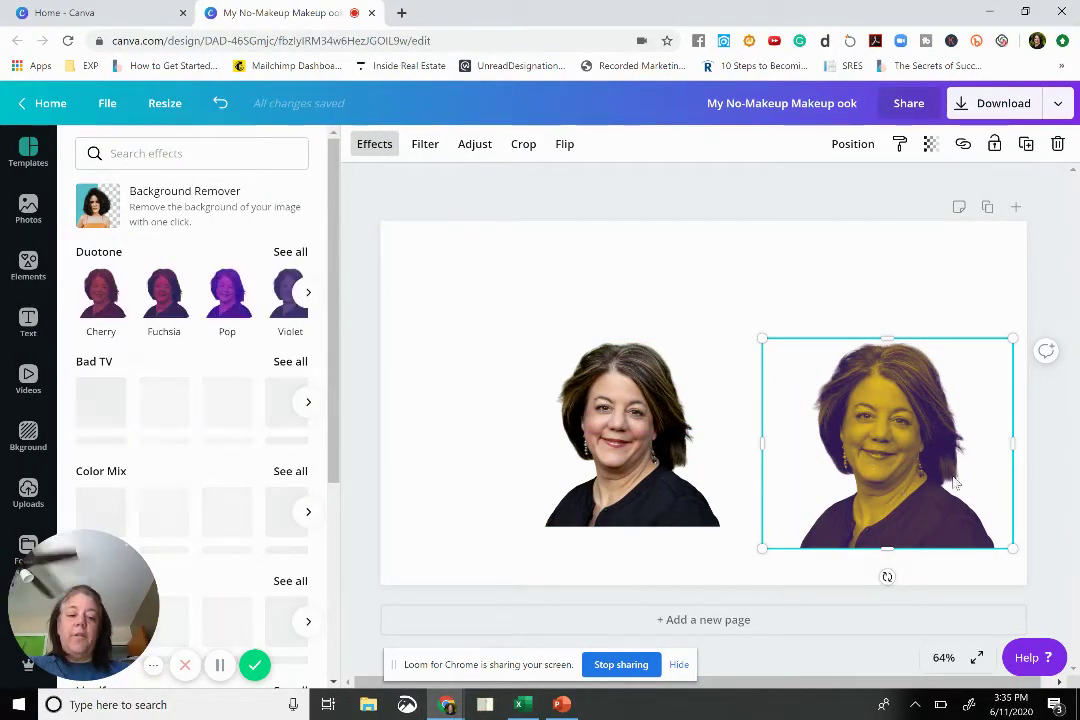
- Change the Mustard copy's duotone highlight colour from yellow to magenta #fd21d3
click(282, 295)
click(308, 292)
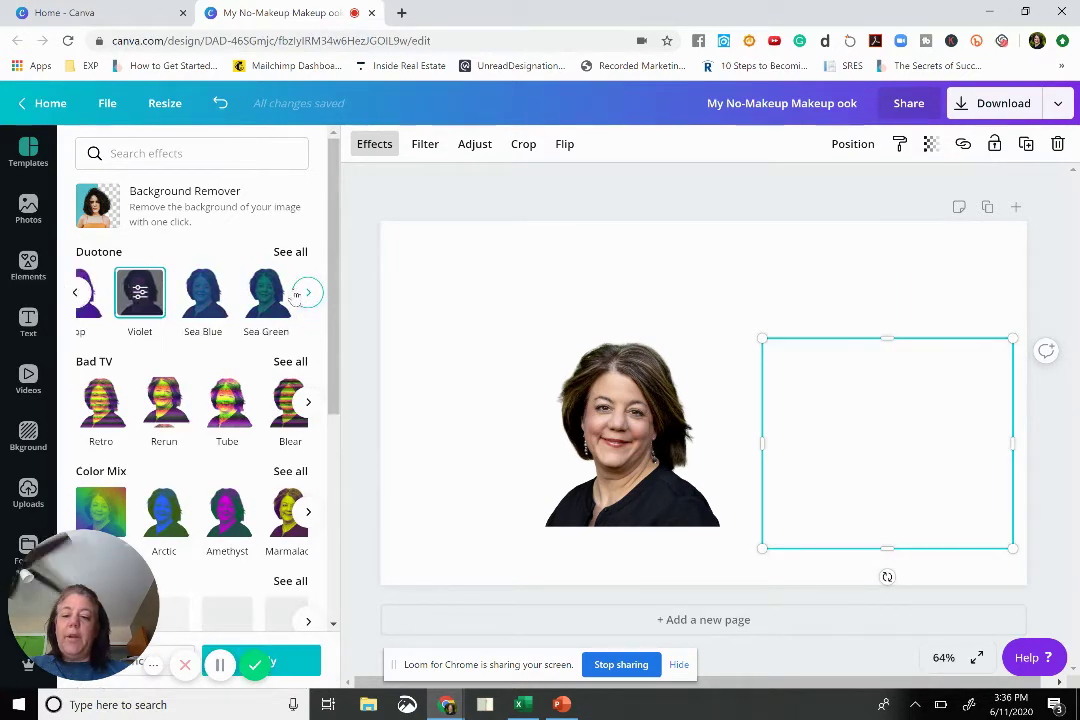
click(287, 291)
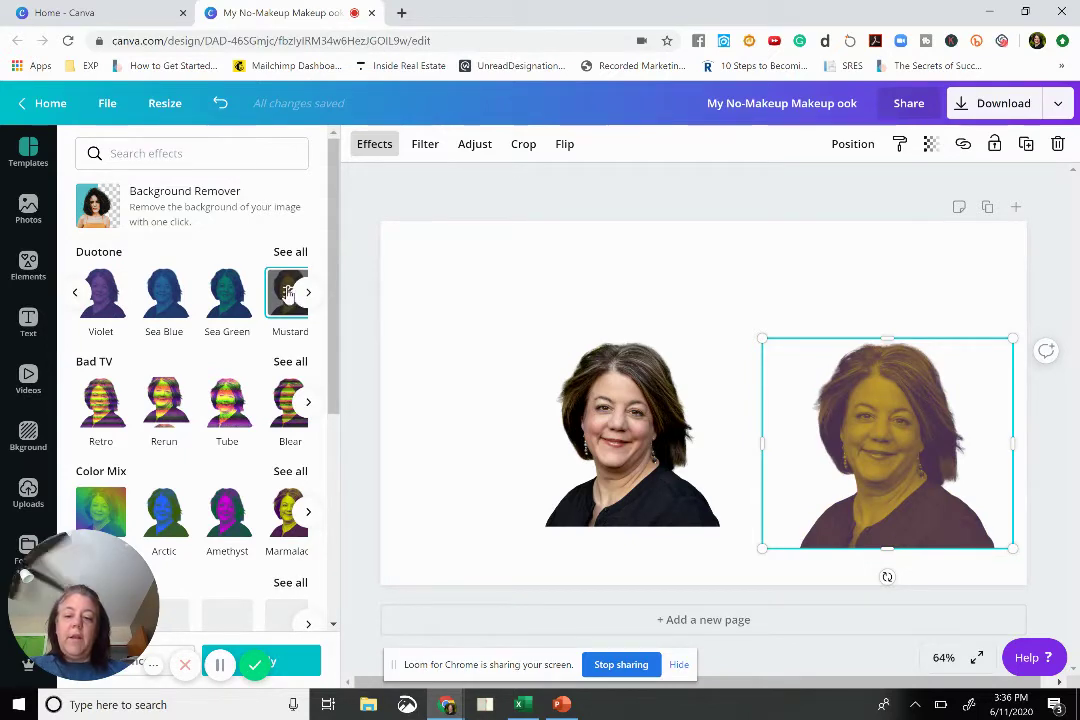
click(287, 291)
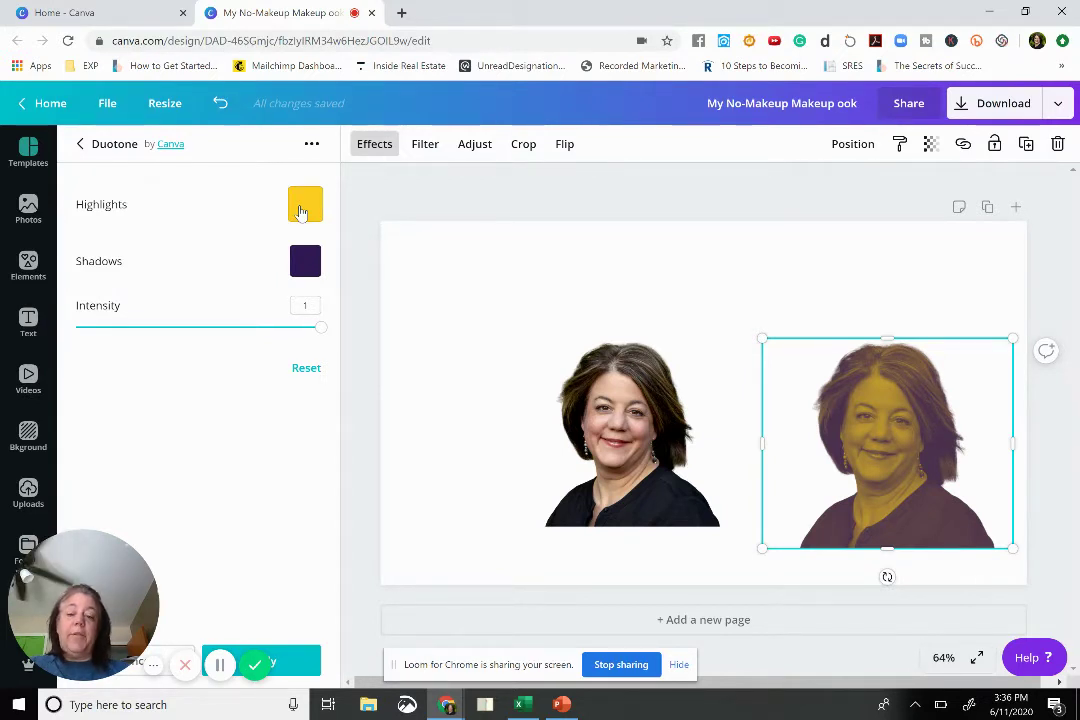
click(302, 209)
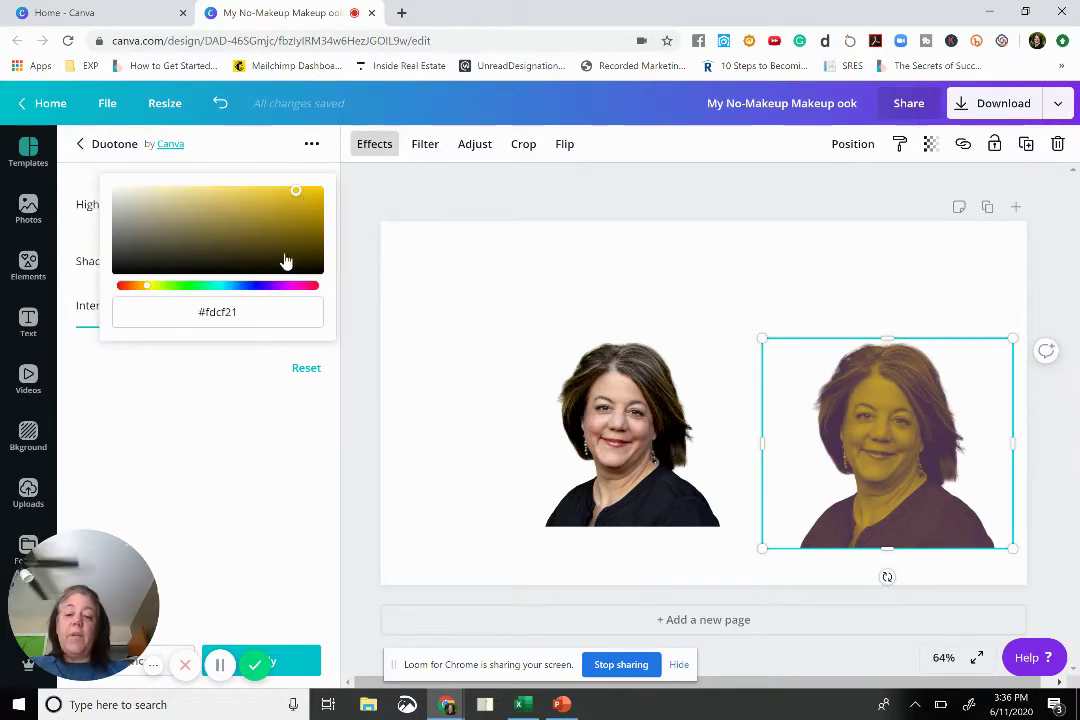
click(291, 287)
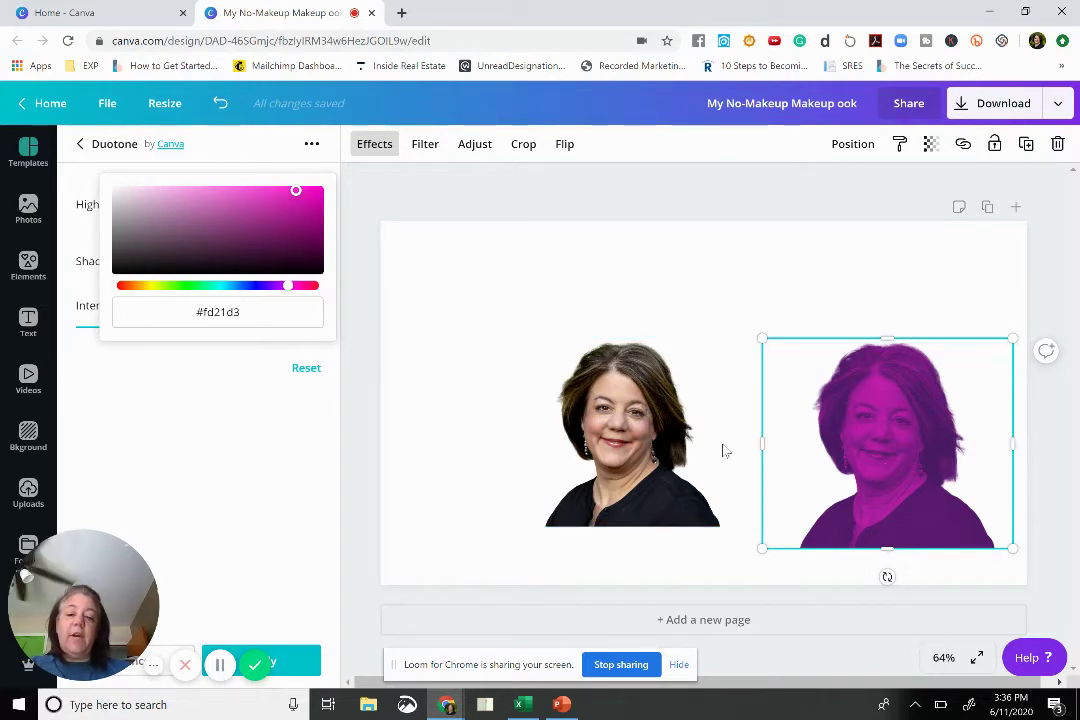
- Nudge the colour portrait slightly up and show the effects list for the pink copy
key(Escape)
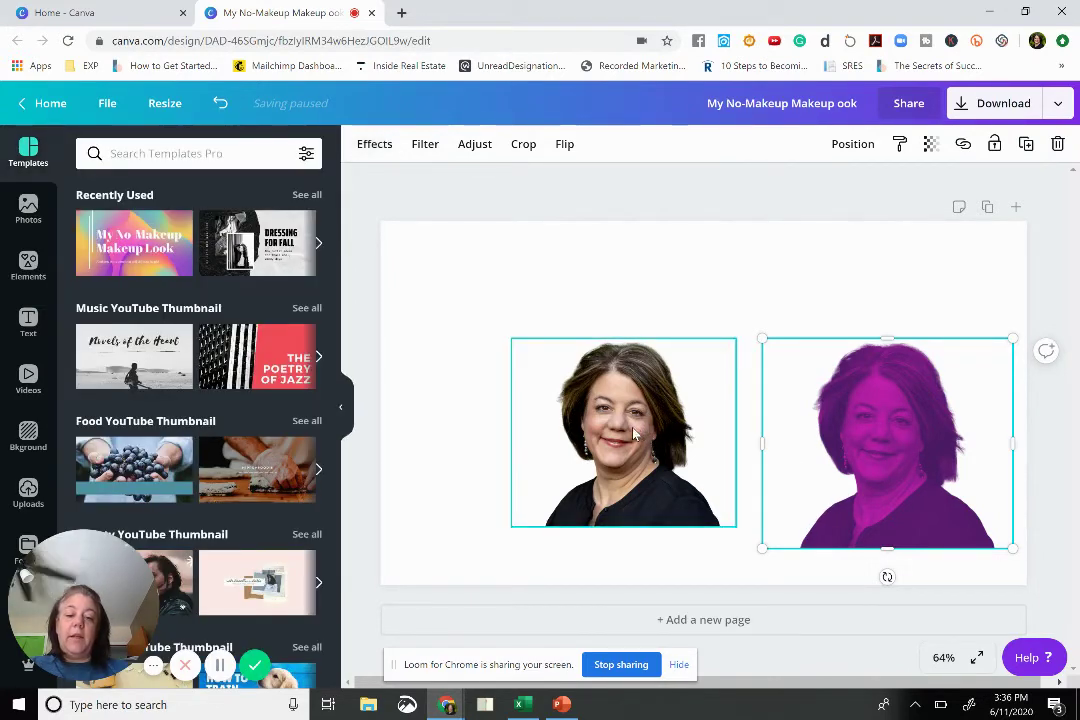
drag(633, 432, 608, 417)
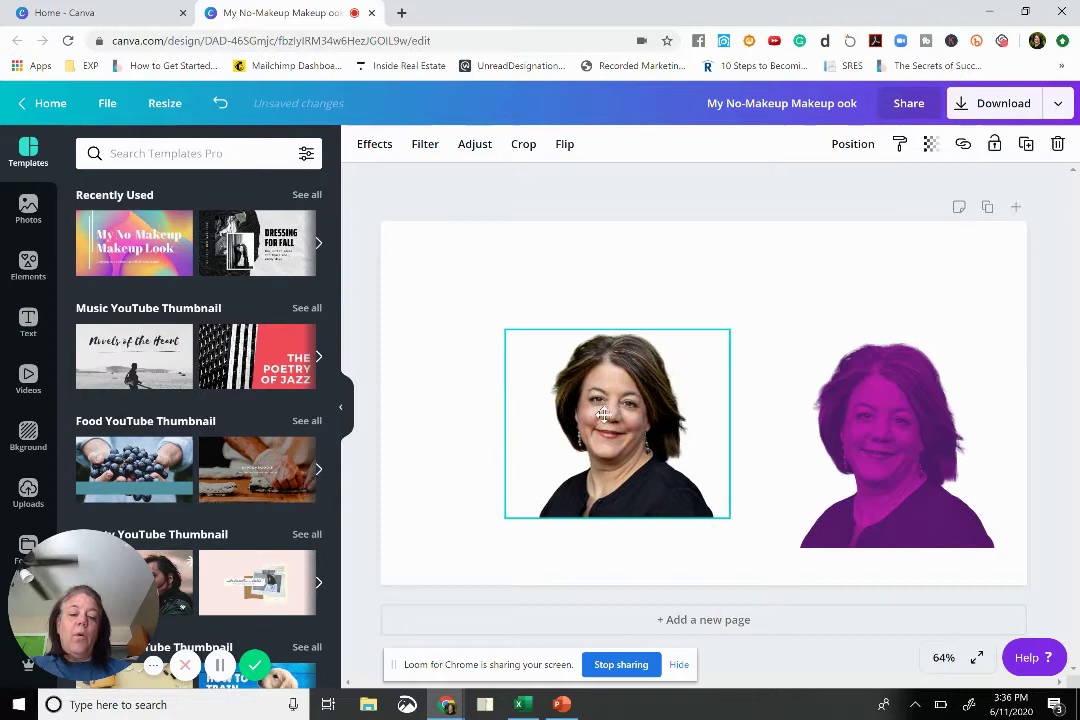
click(913, 434)
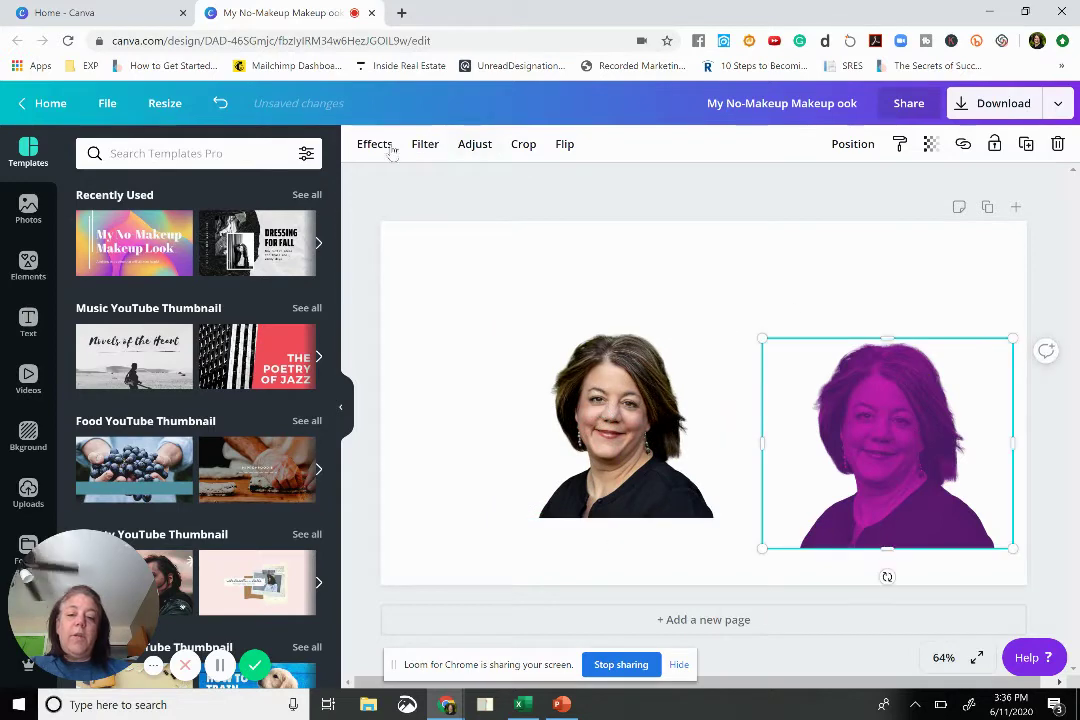
click(306, 155)
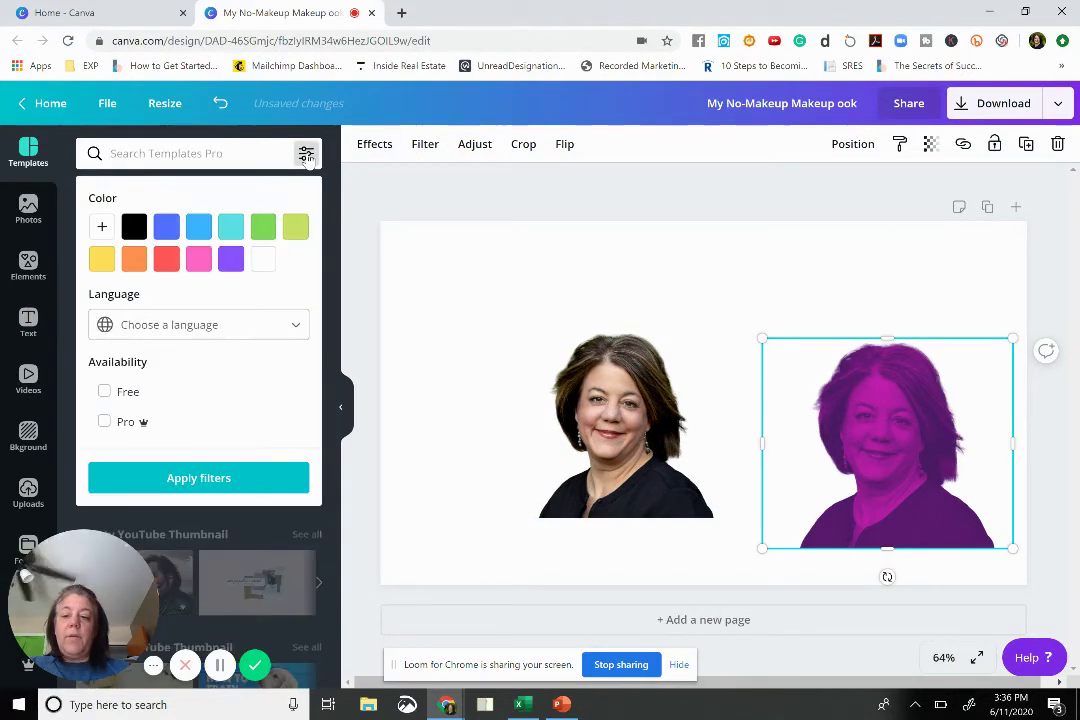
click(375, 145)
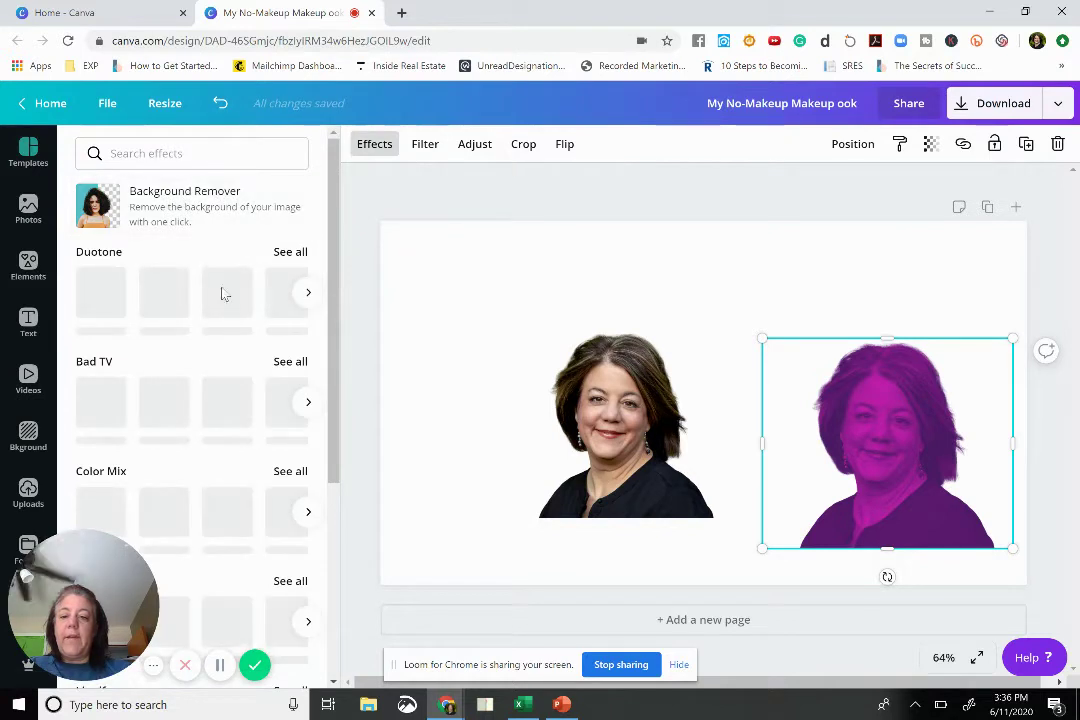
- Reapply the Mustard duotone to the pink copy and set its highlights to magenta
click(308, 292)
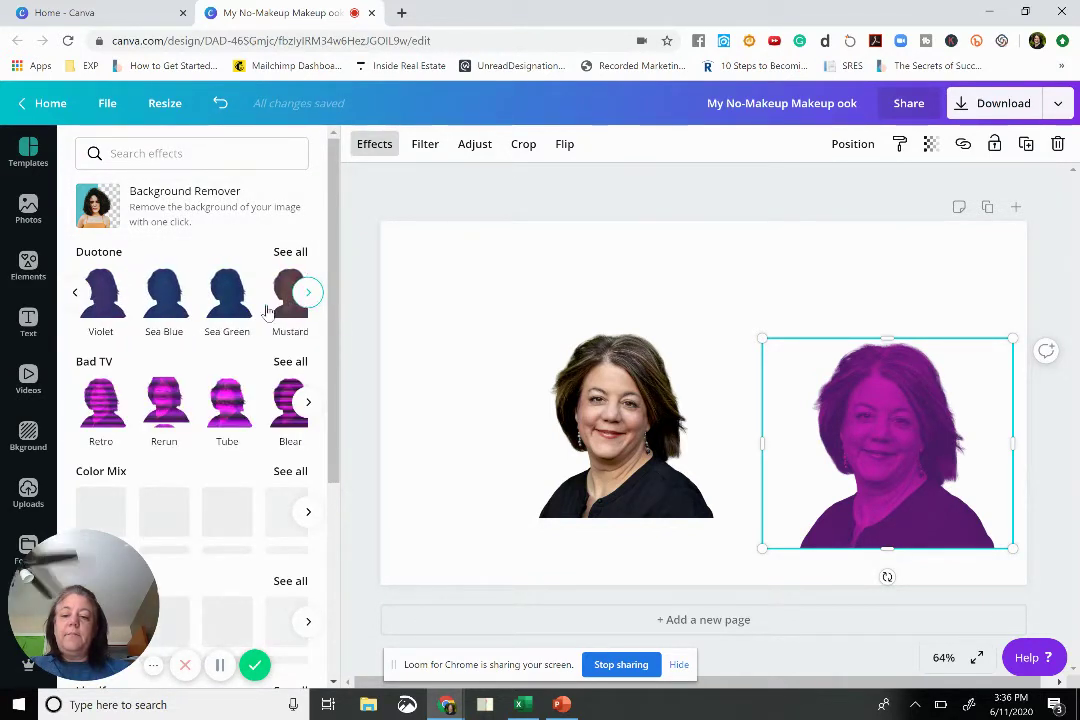
click(284, 295)
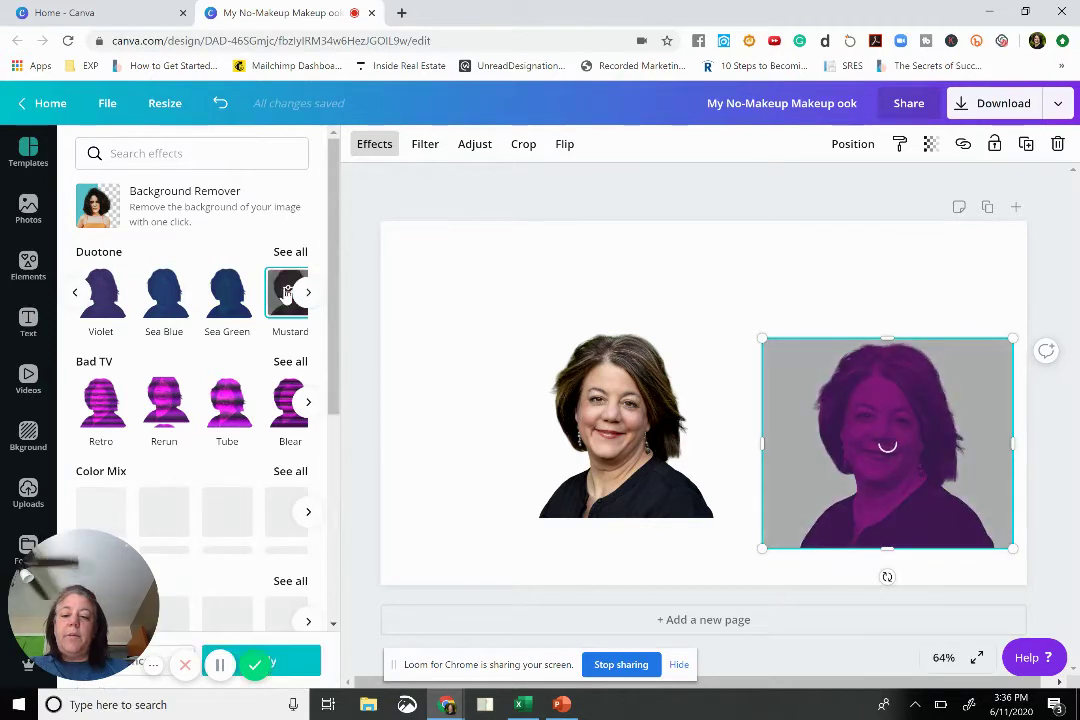
click(288, 292)
click(305, 205)
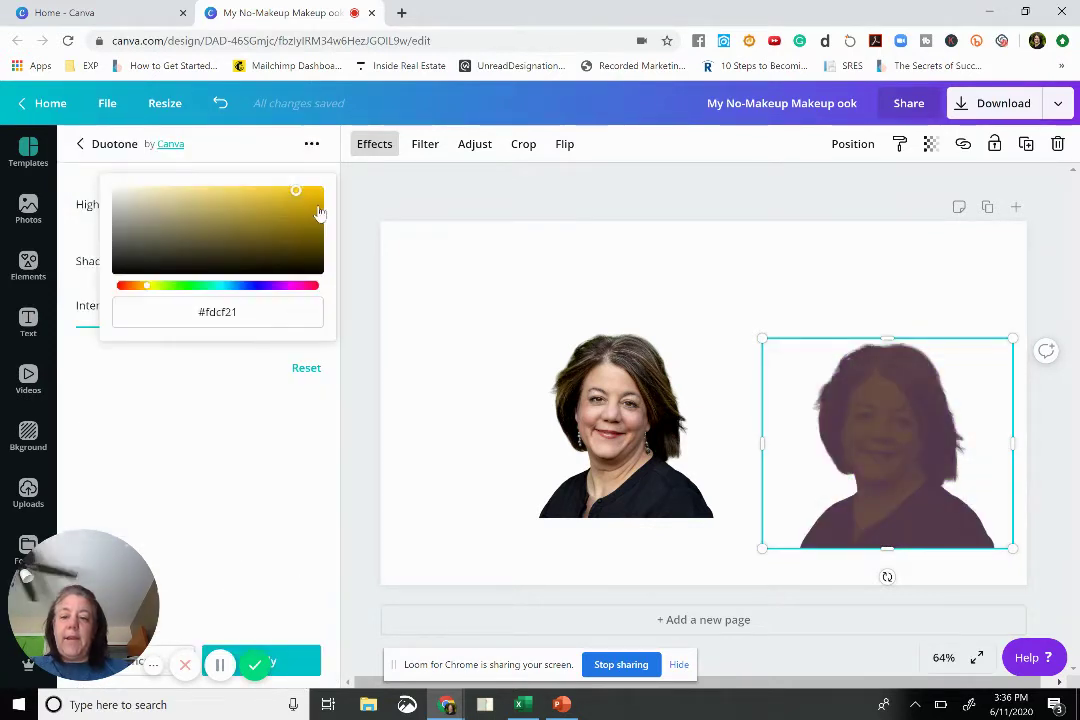
click(289, 286)
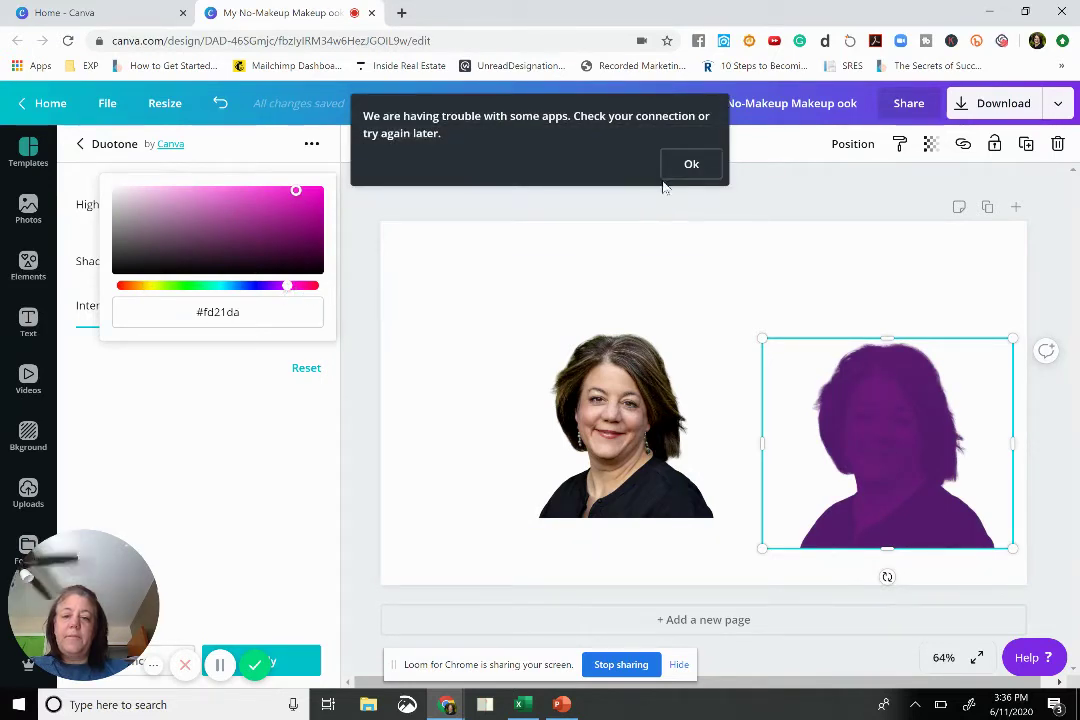
click(692, 166)
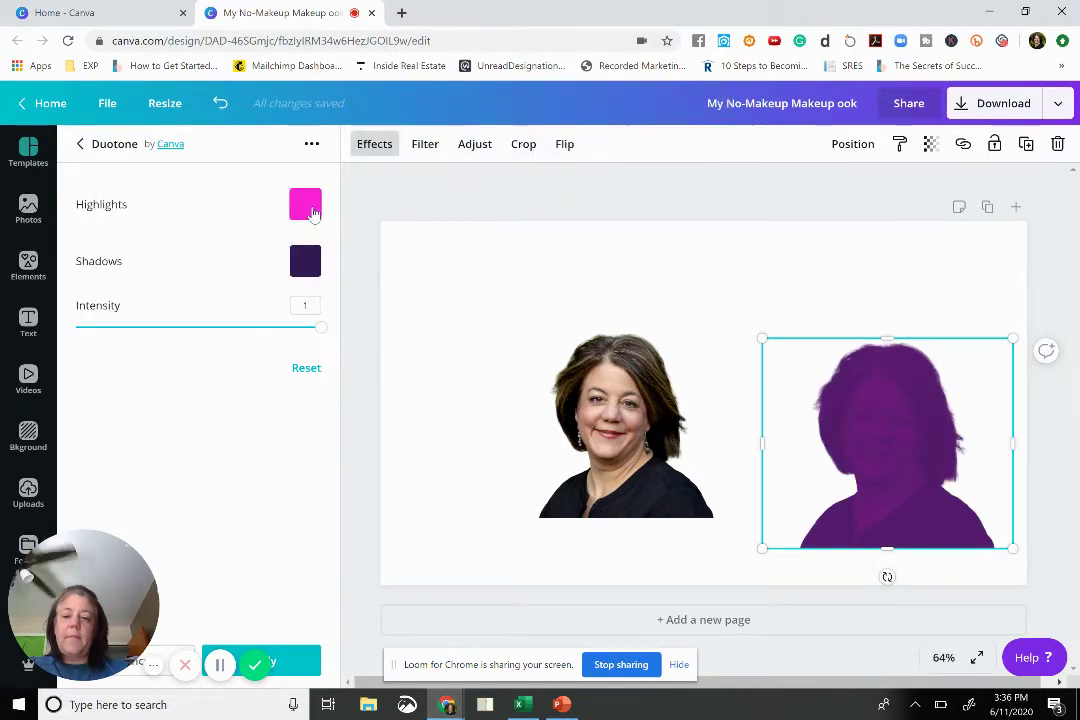
- Fine-tune the highlight colour to pink #fa23be and select its hex code
click(308, 208)
drag(292, 289, 292, 292)
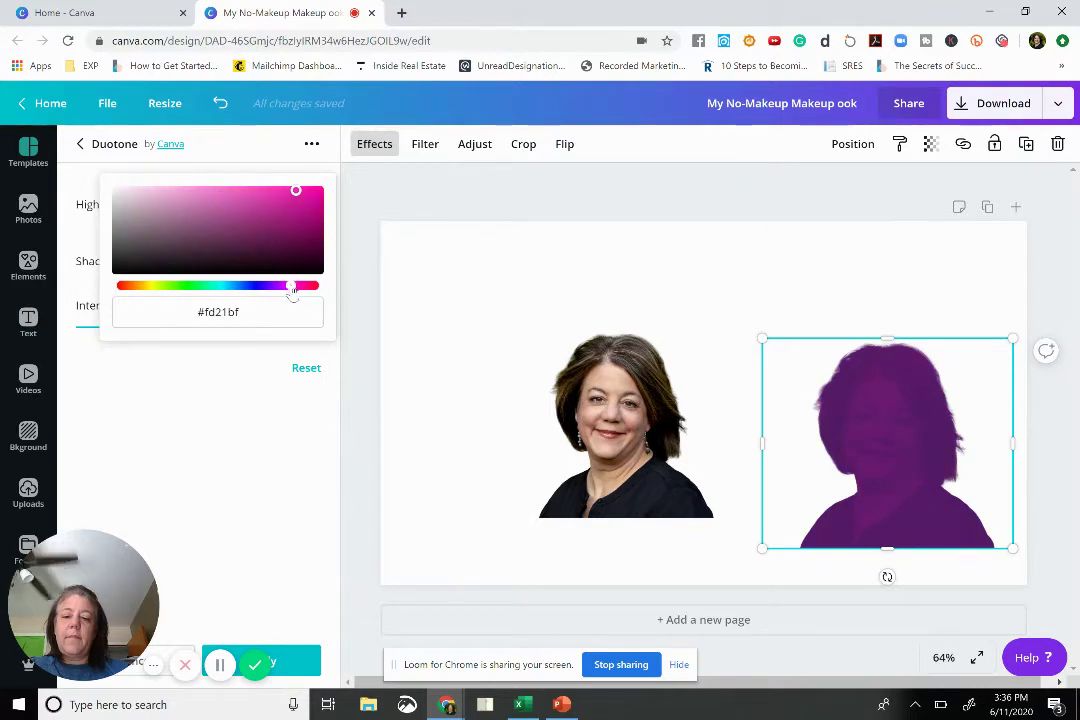
click(294, 190)
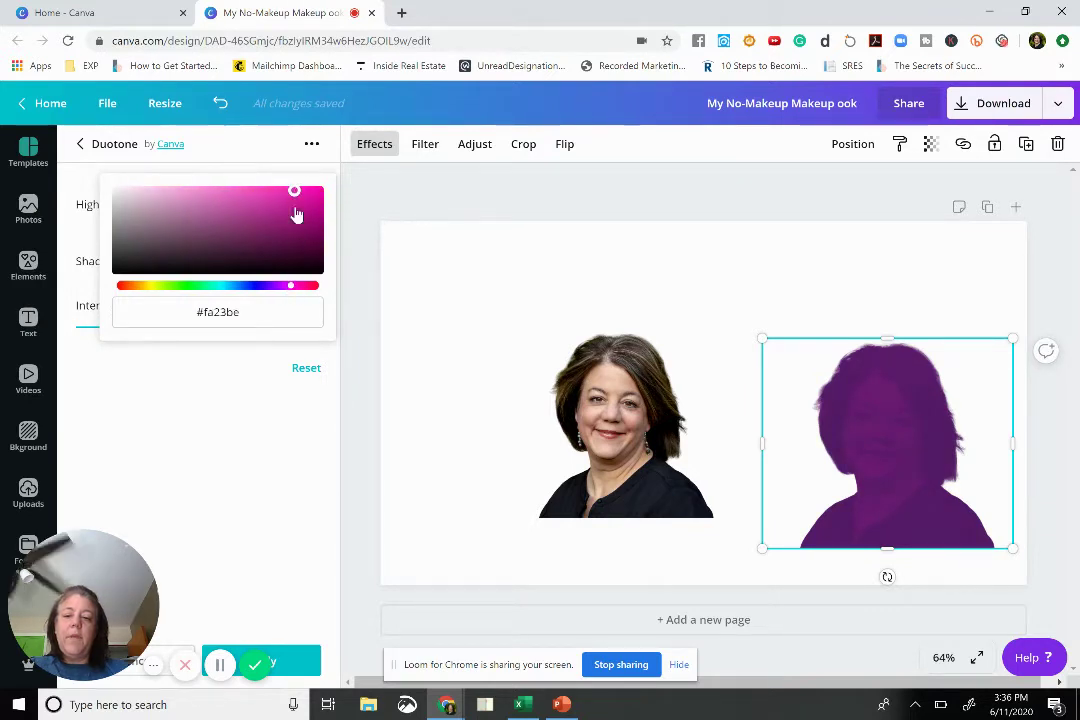
click(250, 320)
key(Home)
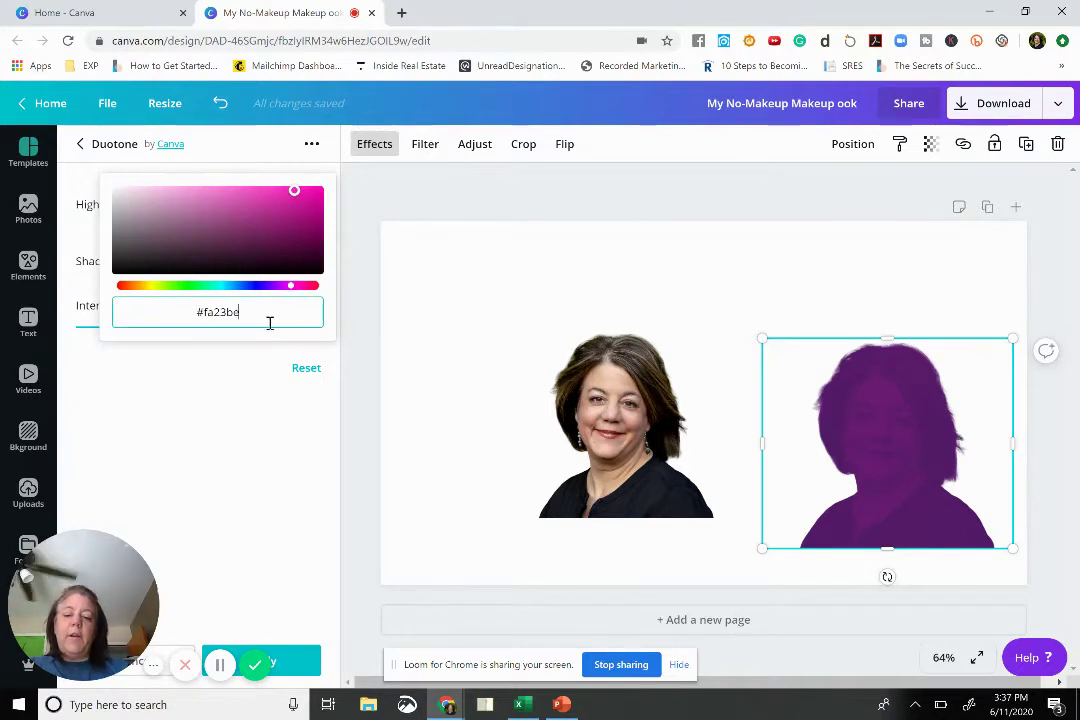
triple_click(212, 311)
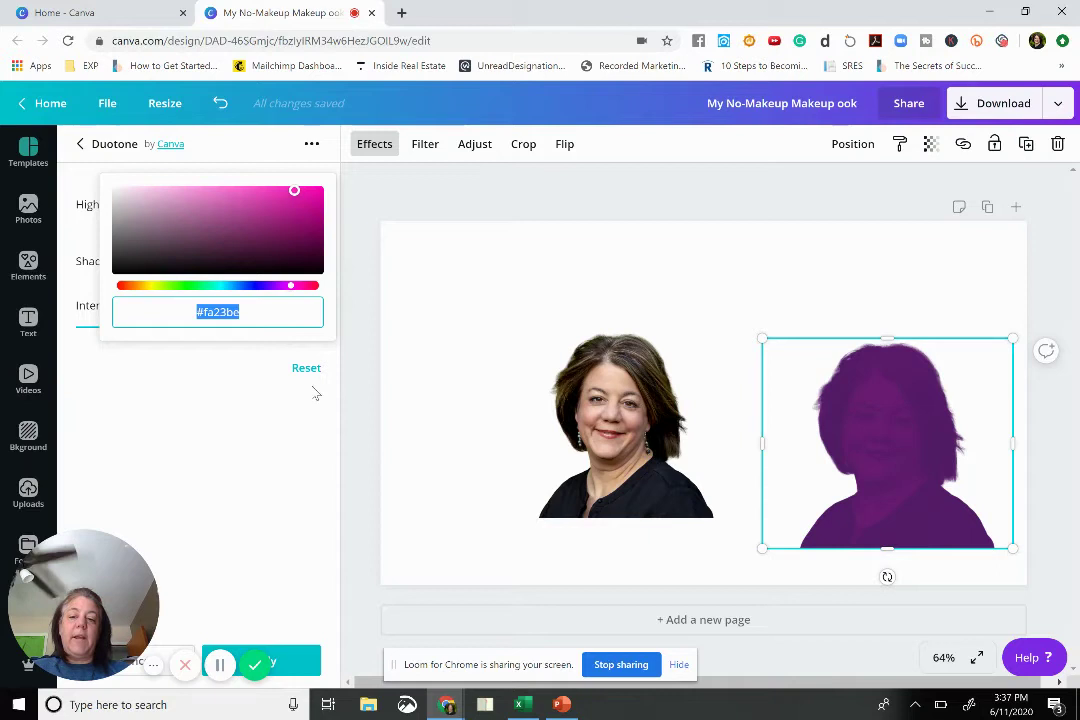
- Paste #fa23be as the duotone shadow colour, replacing purple #311955
click(246, 398)
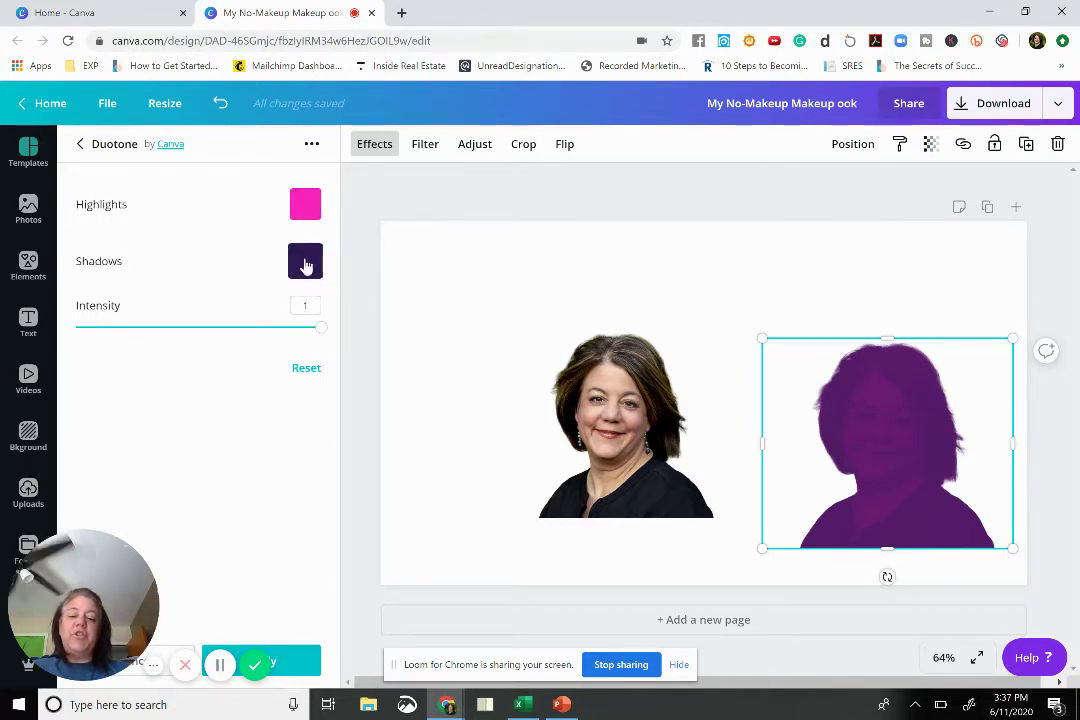
click(305, 262)
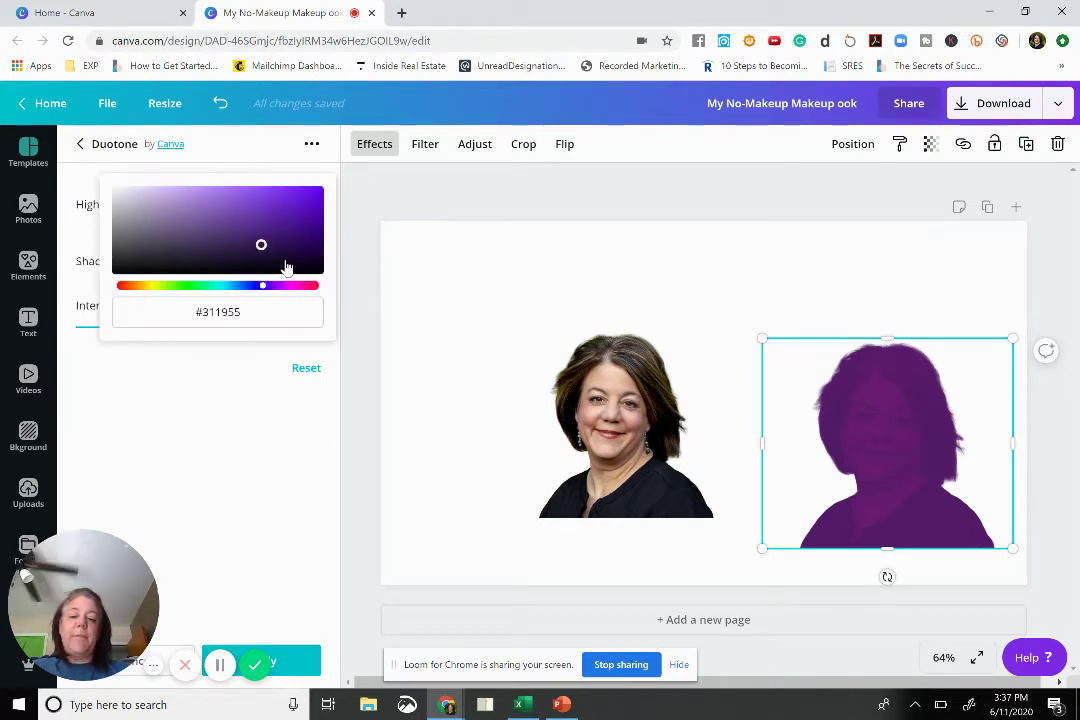
click(255, 312)
triple_click(255, 312)
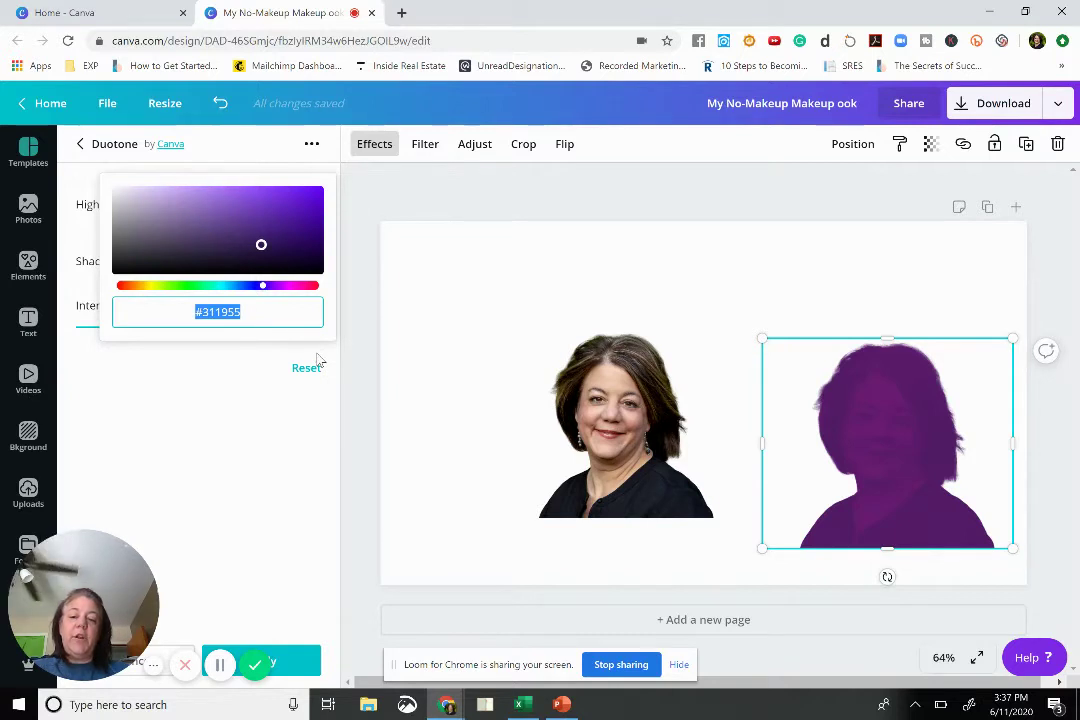
text(#fa23bc)
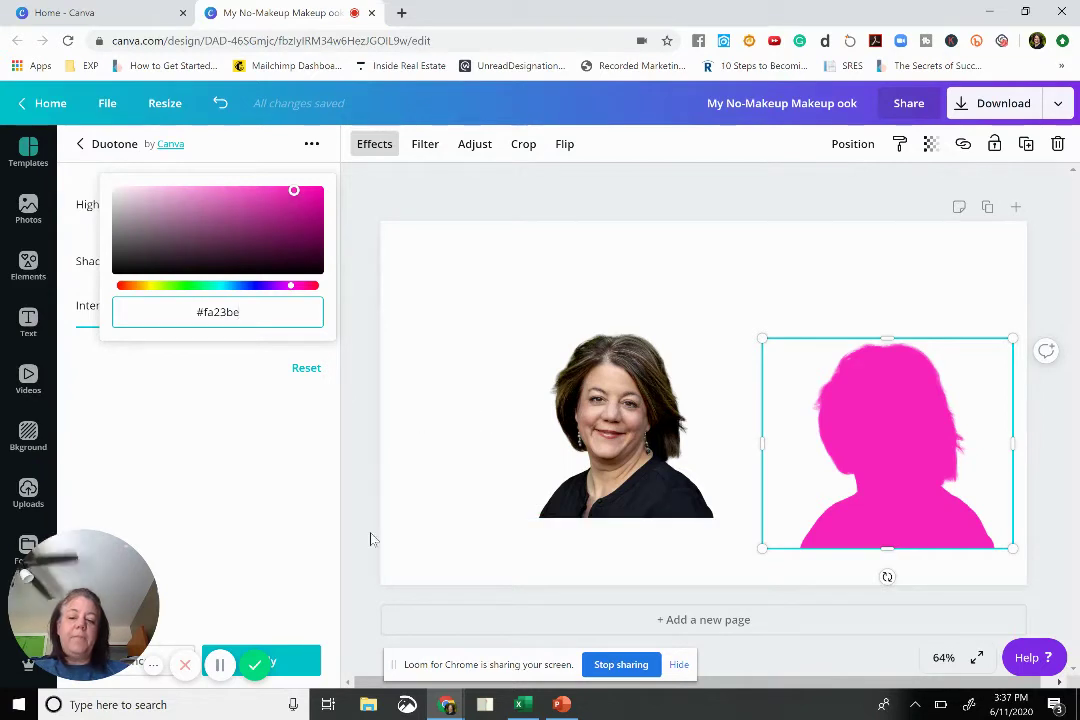
- Move the colour portrait over the pink silhouette so a pink edge shows around it
click(301, 664)
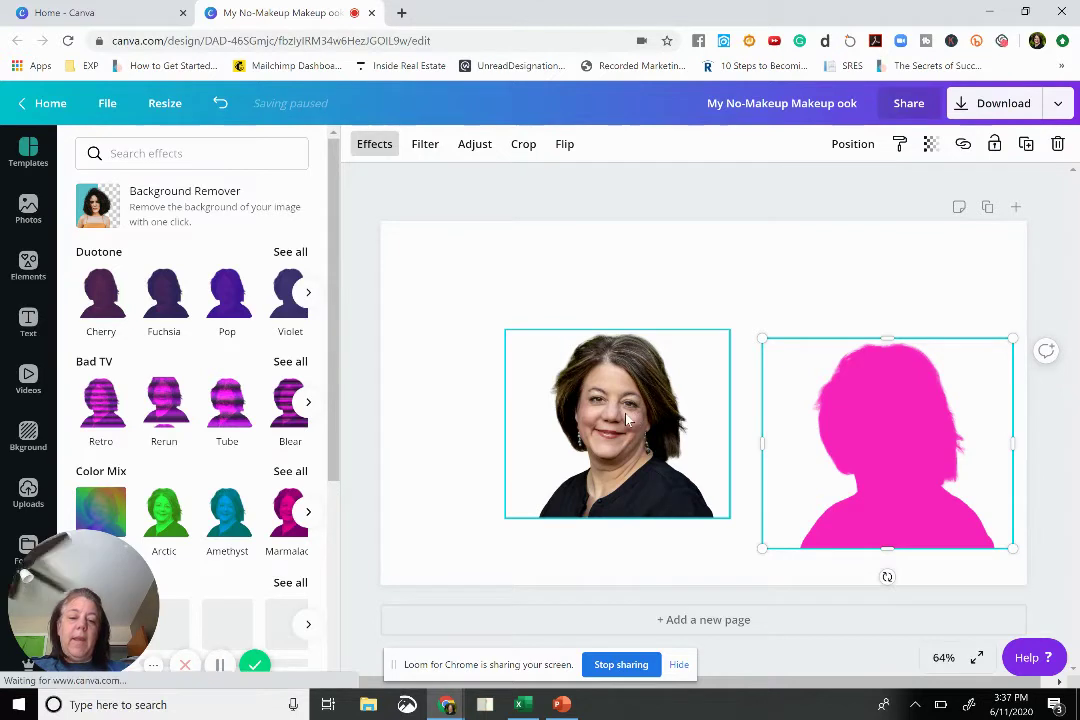
click(527, 348)
drag(607, 410, 873, 424)
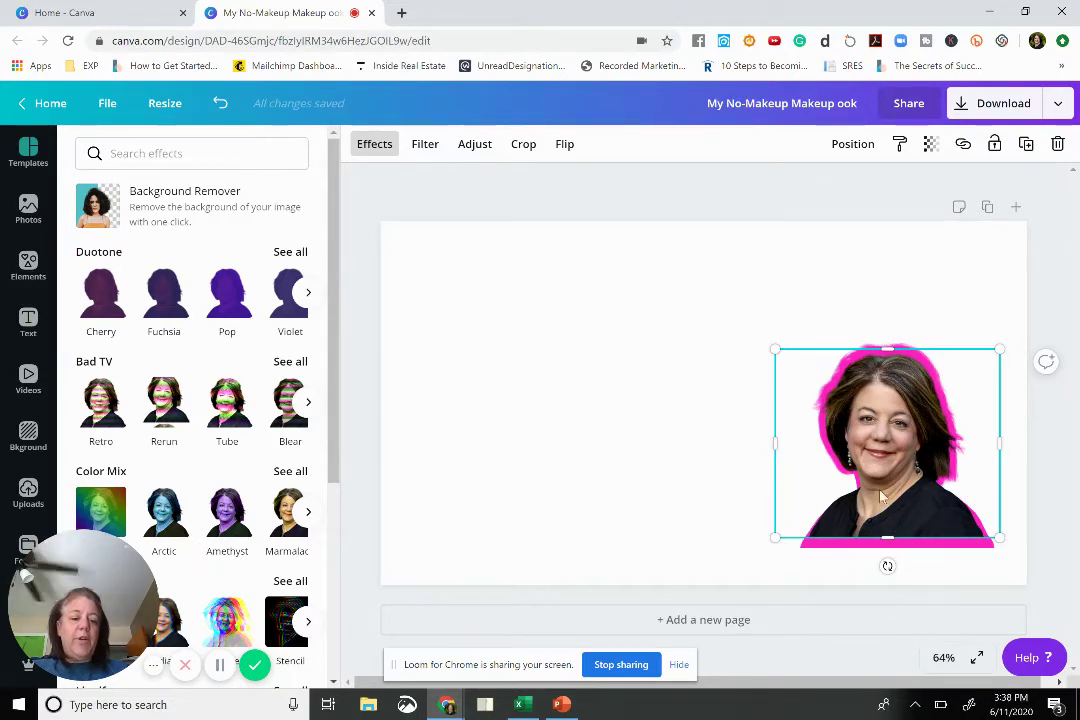
- Duplicate the pink silhouette with Ctrl+D and place the copy at the upper left
drag(786, 470, 584, 467)
click(911, 490)
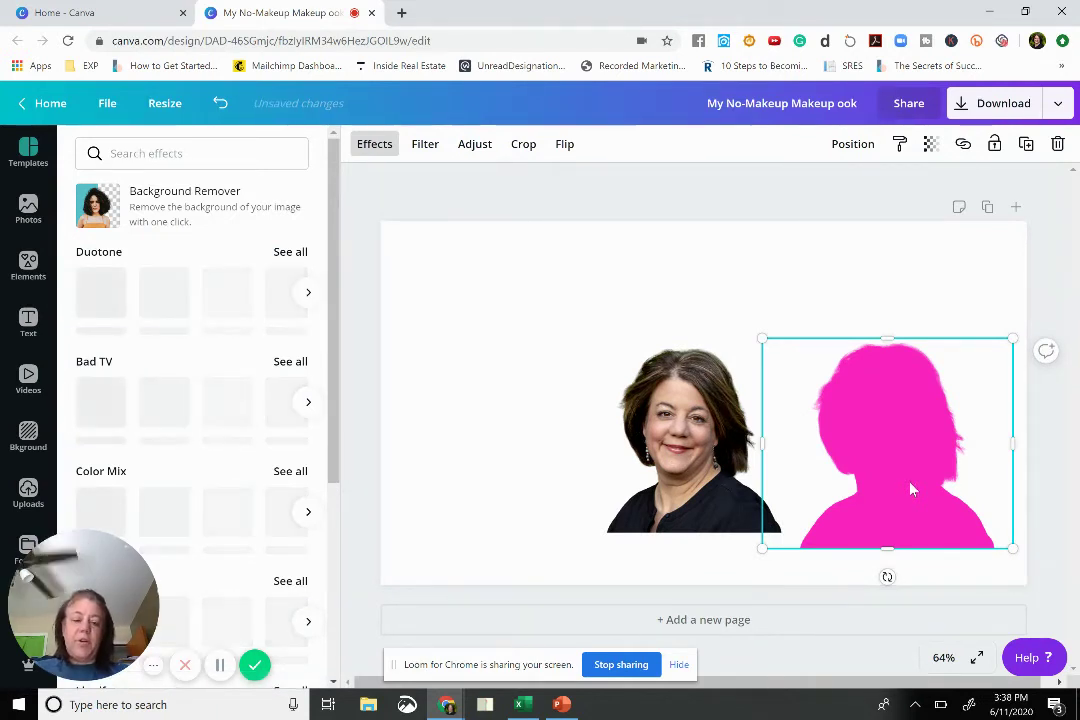
key(ctrl+d)
drag(848, 441, 623, 409)
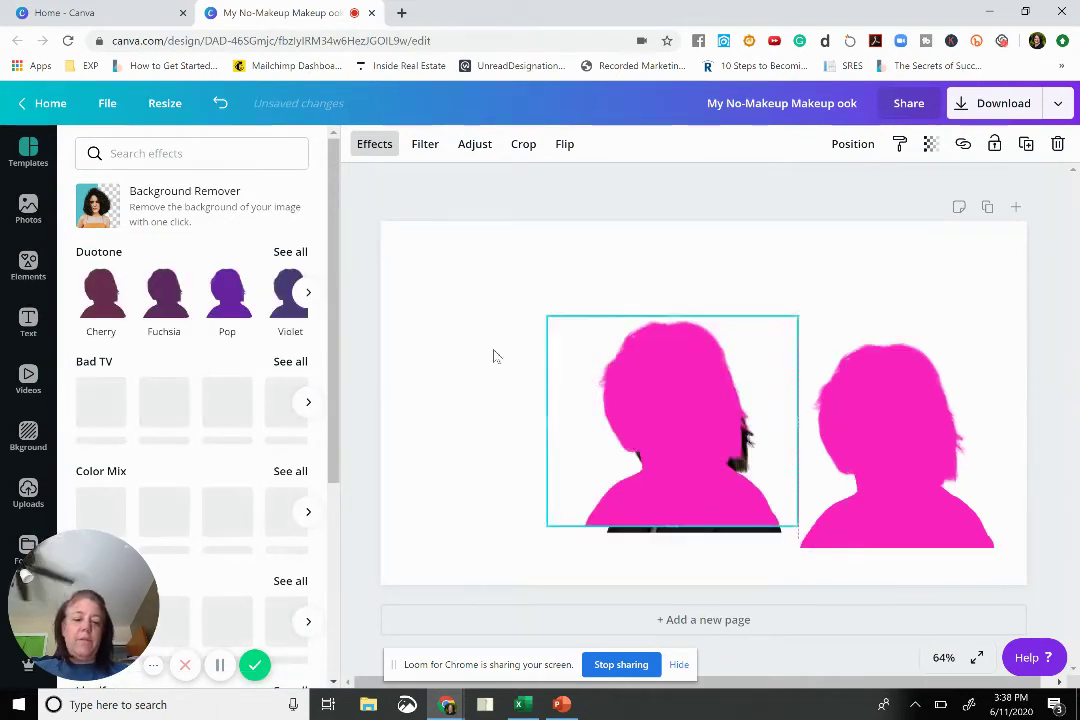
drag(690, 400, 516, 345)
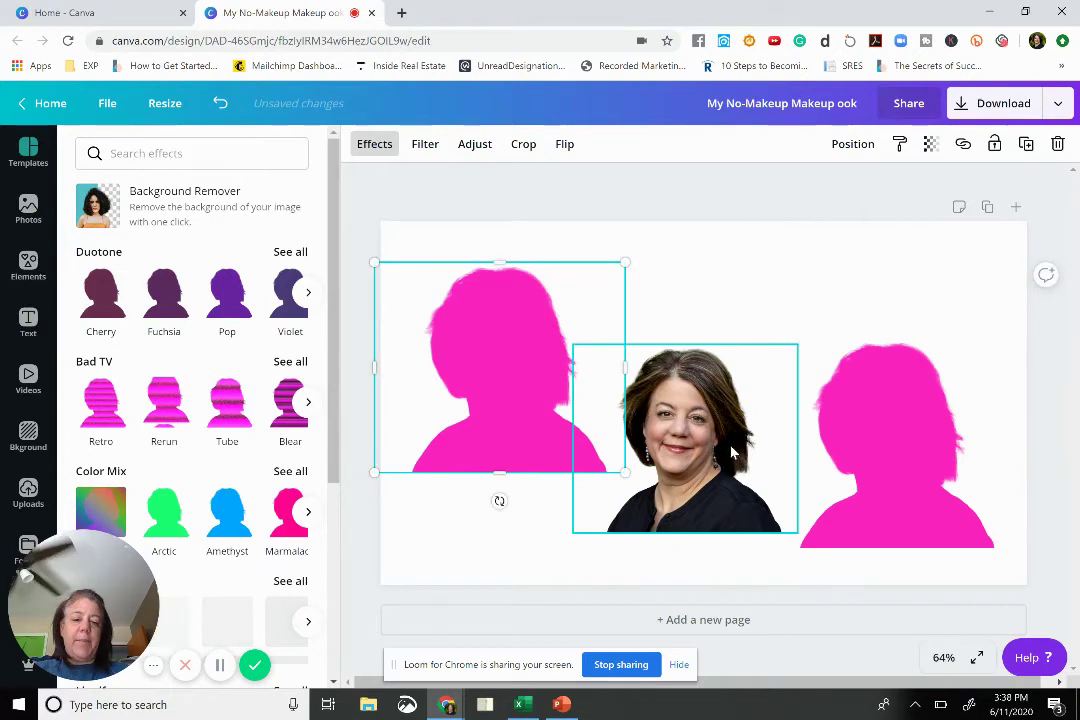
- Crop the bottom of the right pink silhouette up to just the head
click(898, 498)
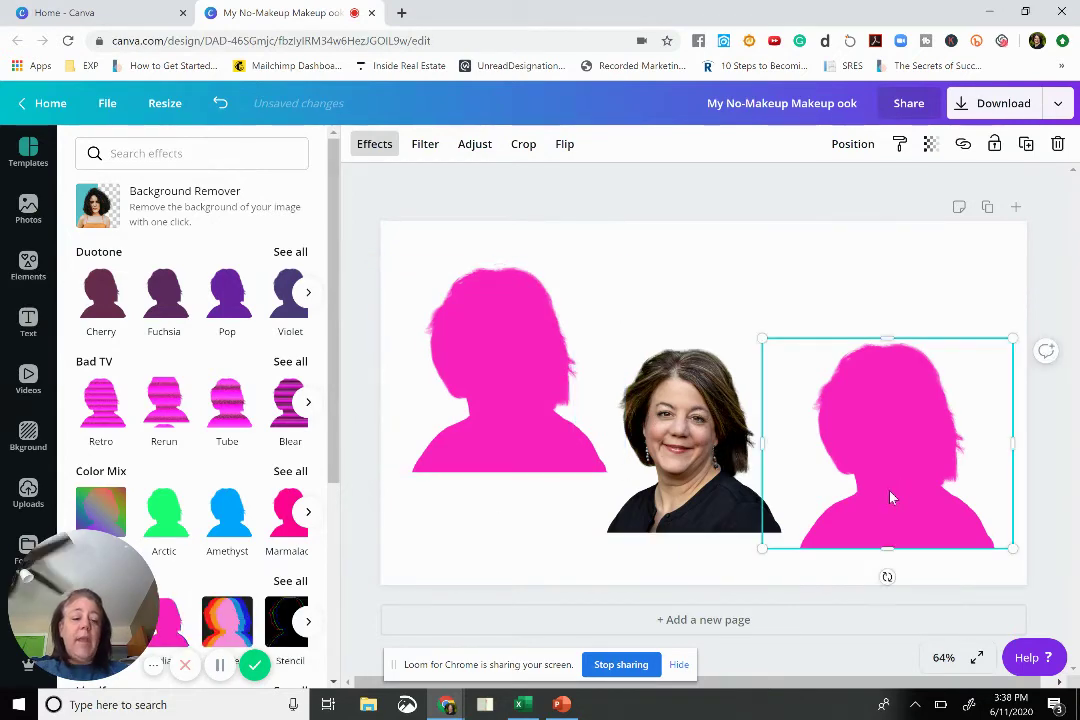
double_click(893, 497)
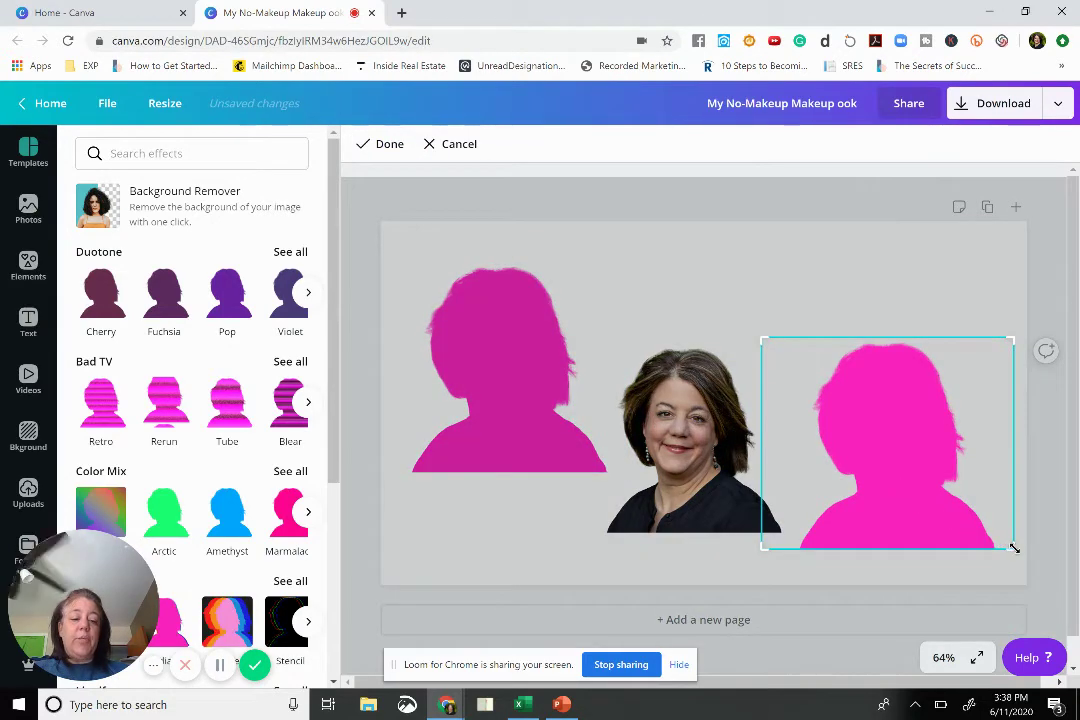
drag(1013, 547, 1014, 485)
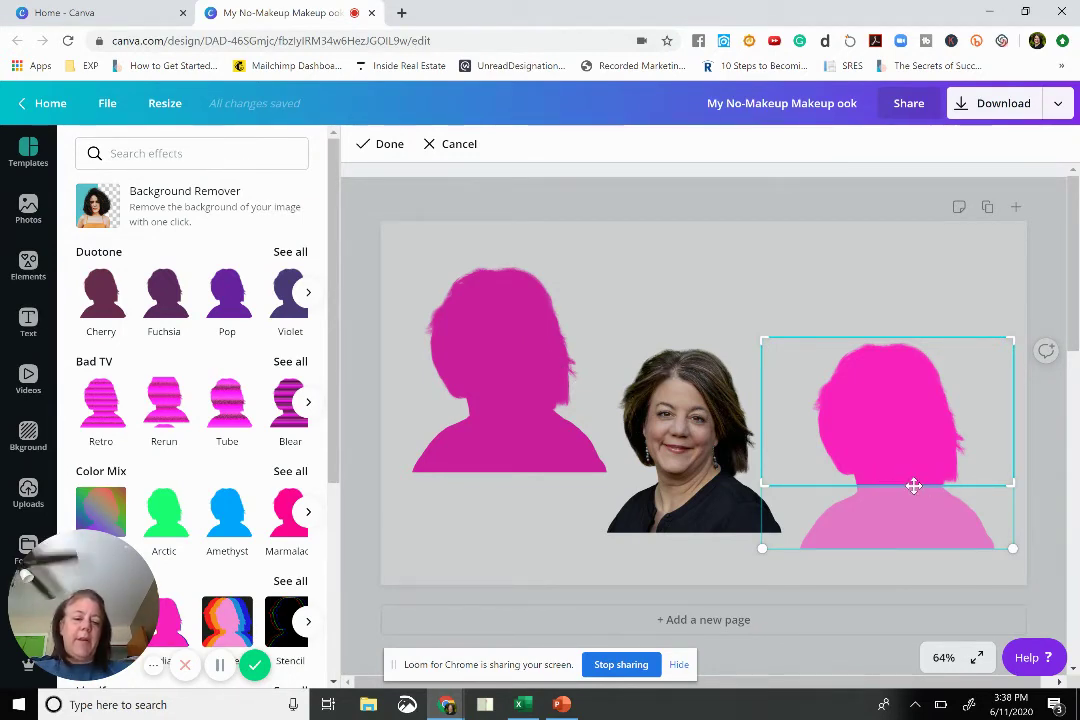
- Crop the left silhouette copy down to just the shoulders
click(485, 349)
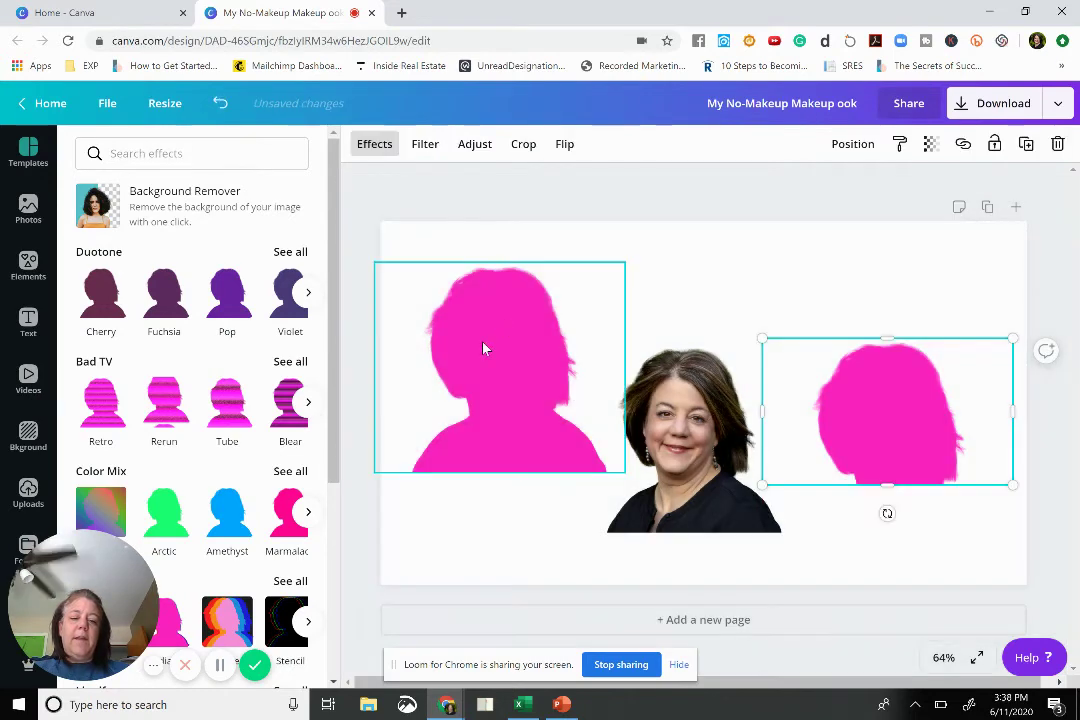
double_click(485, 349)
drag(621, 263, 628, 408)
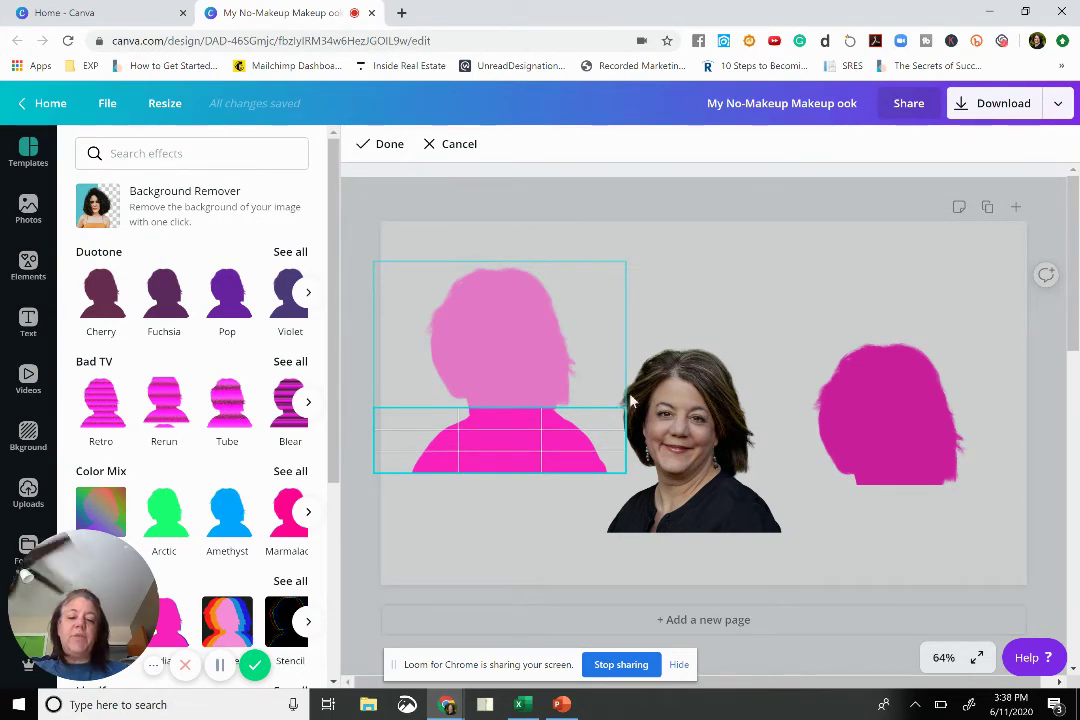
click(709, 280)
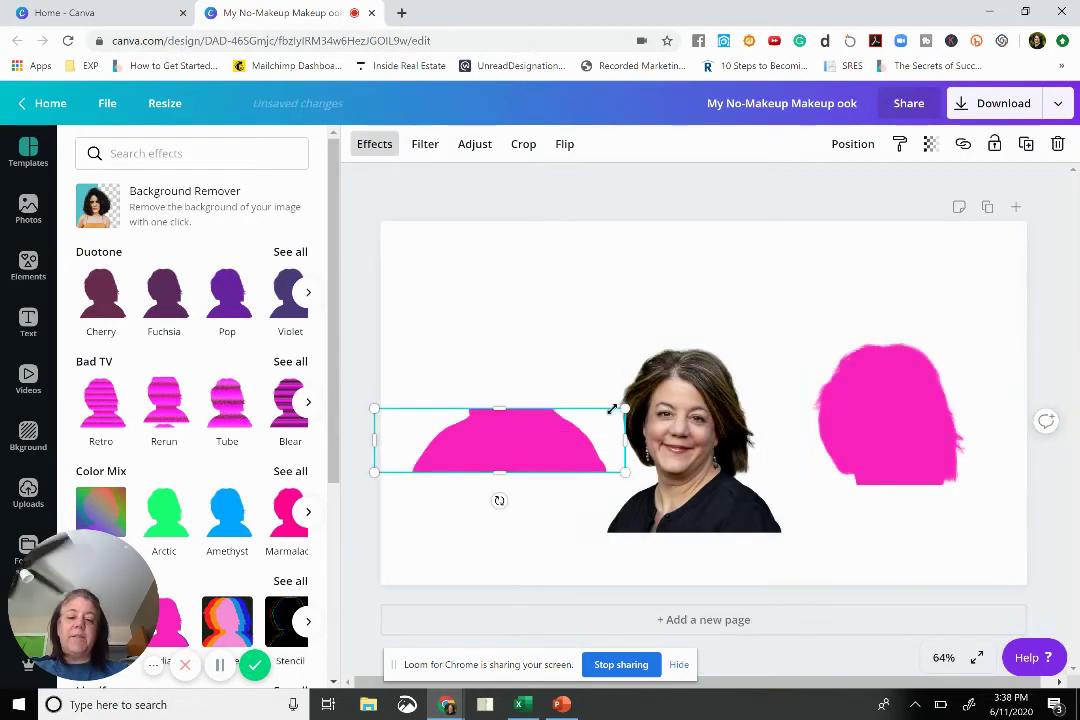
- Place the shoulders piece under the pink head and move the portrait over the silhouette
drag(476, 446, 860, 514)
click(683, 444)
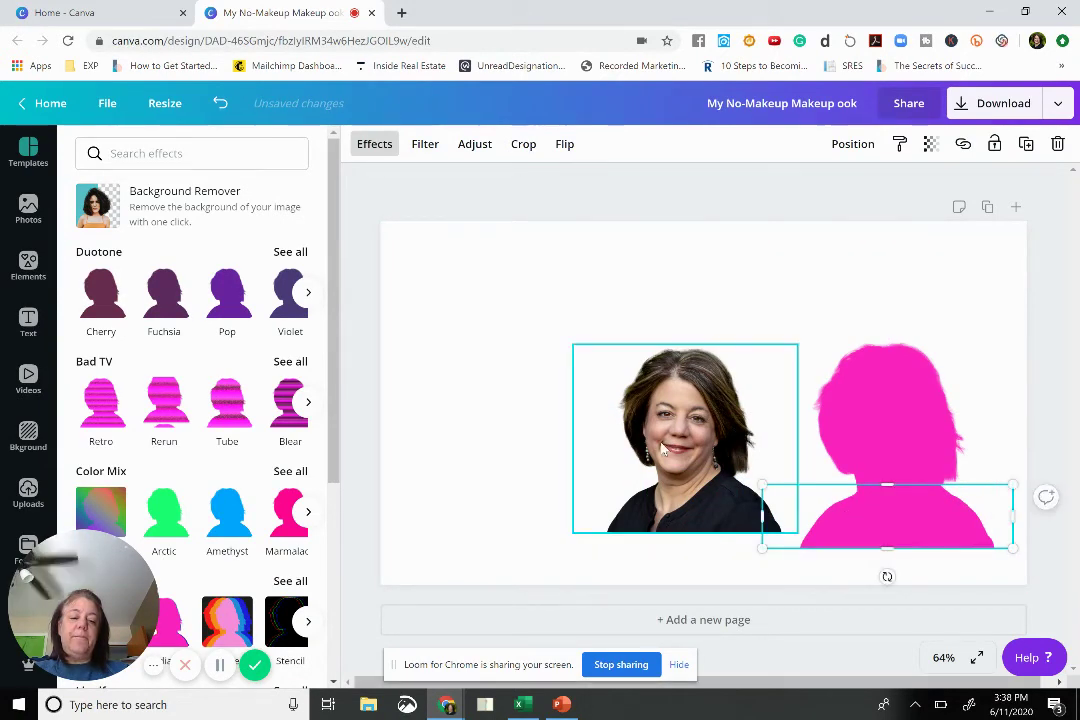
drag(683, 444, 835, 449)
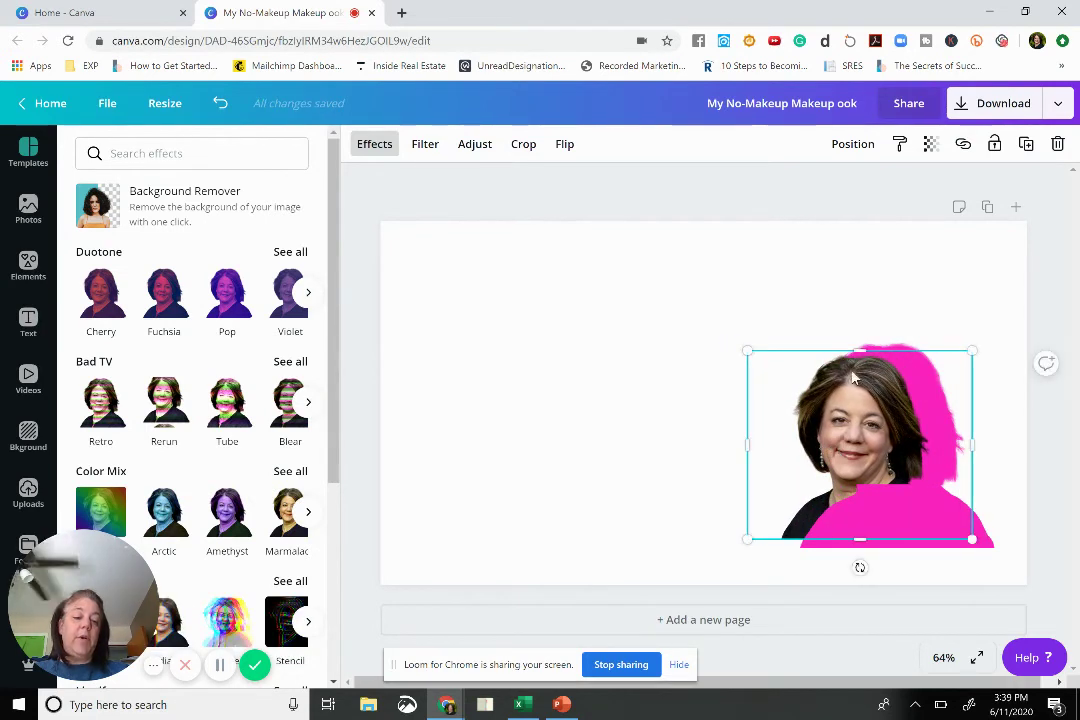
- Bring the colour headshot forward over the pink shapes and centre it on the silhouette
click(853, 144)
click(634, 196)
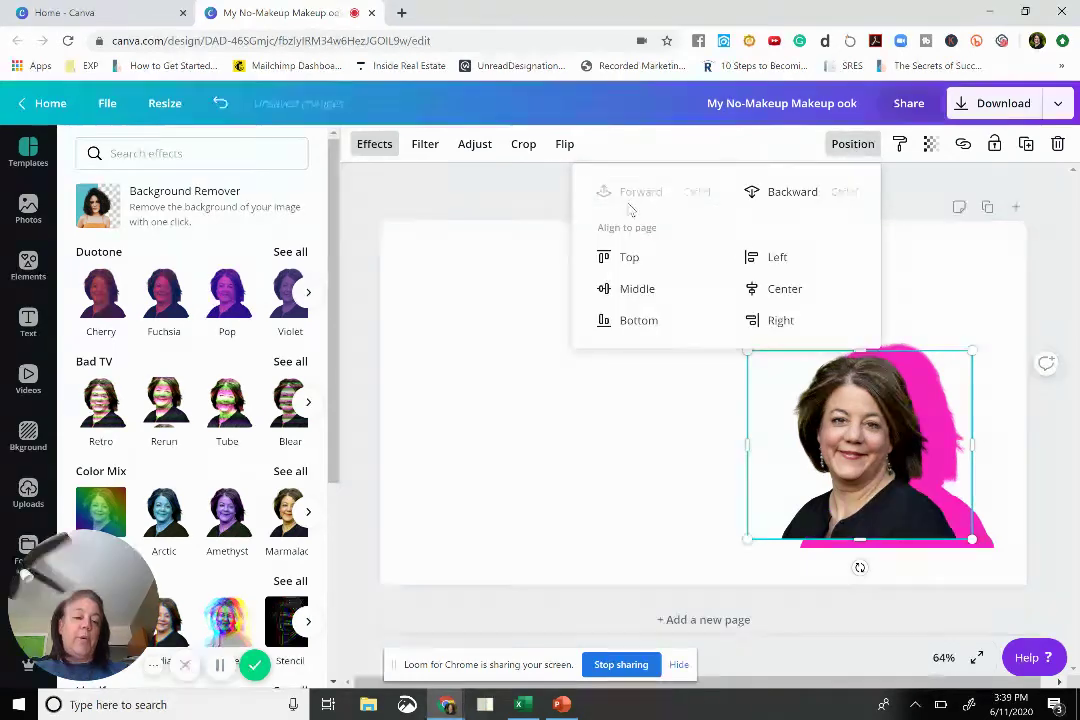
drag(838, 440, 862, 432)
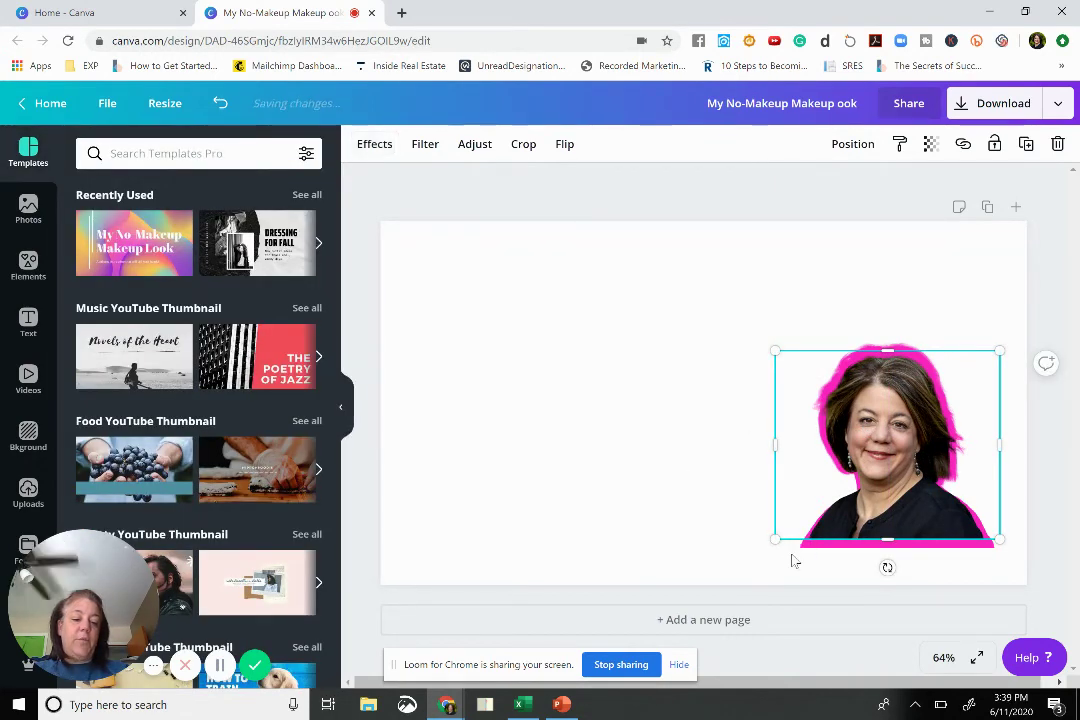
click(793, 561)
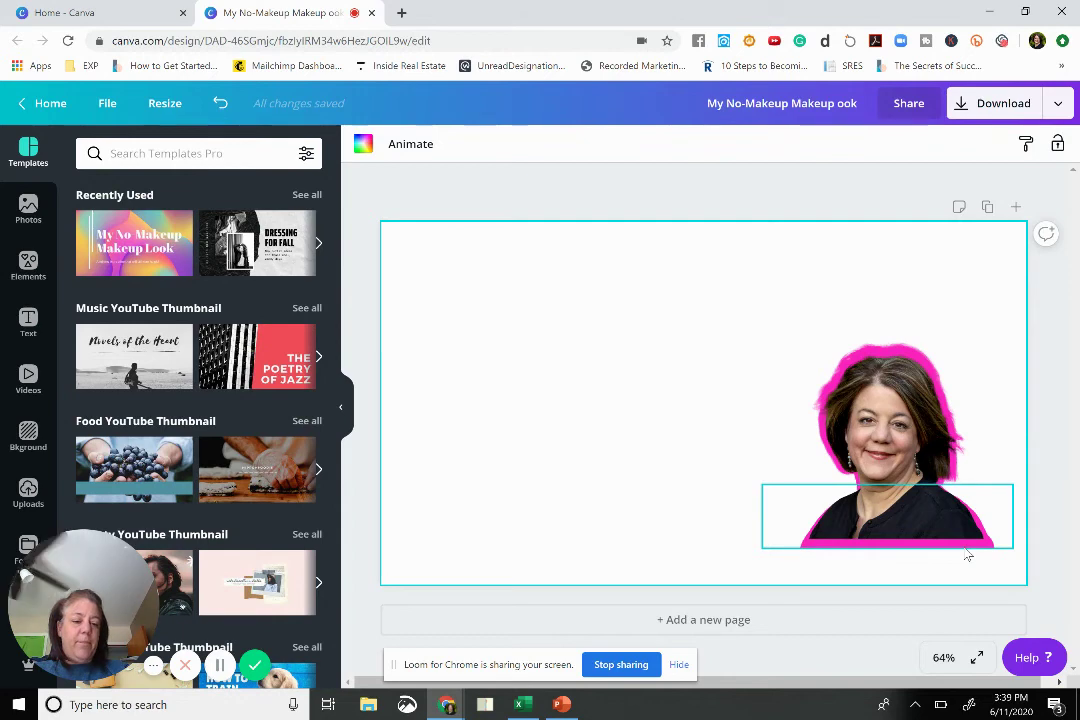
- Nudge the pink shoulders piece up and to the left so its edge outlines the shoulders
click(966, 549)
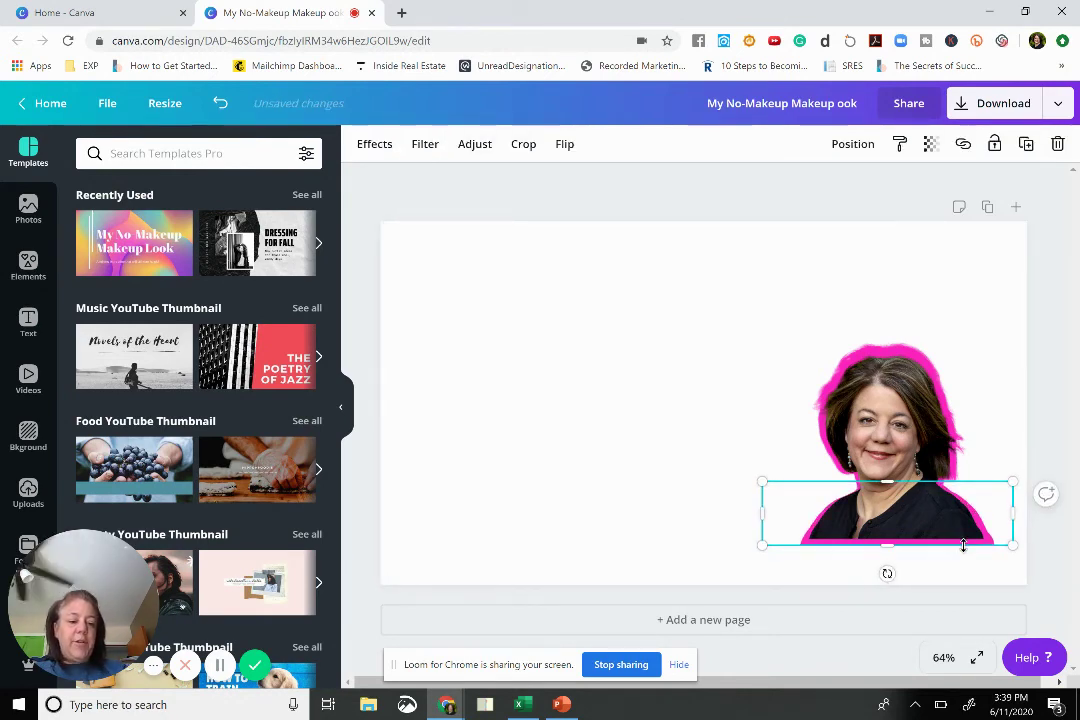
key(shift+Up)
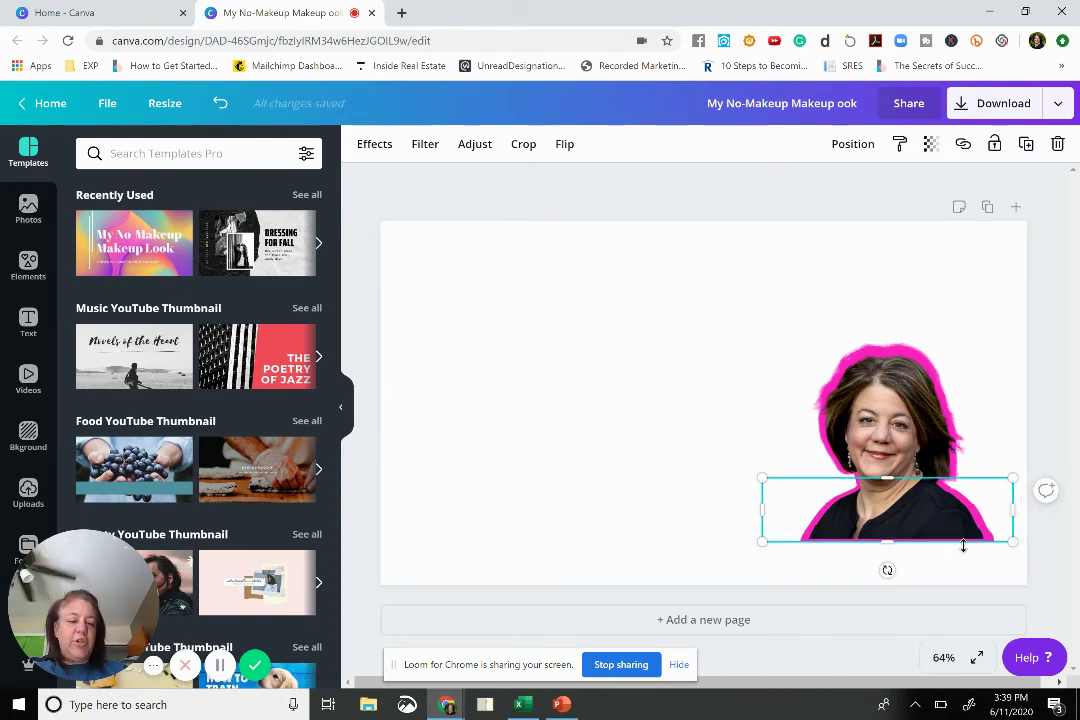
key(Left)
key(Left)
key(Left)
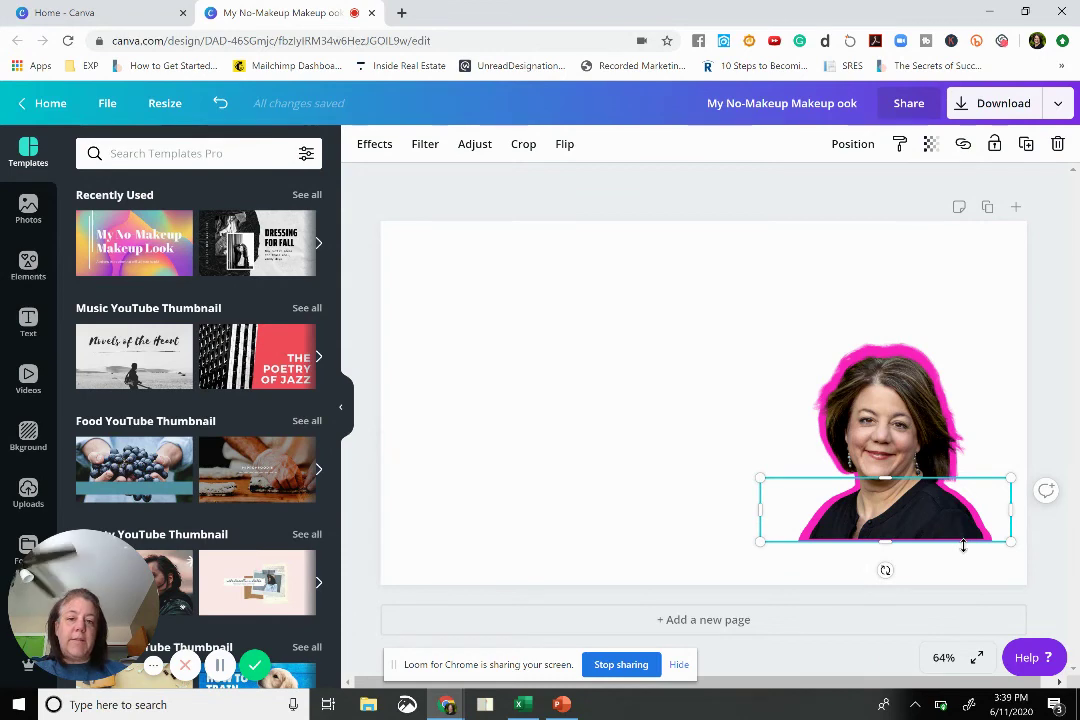
click(963, 545)
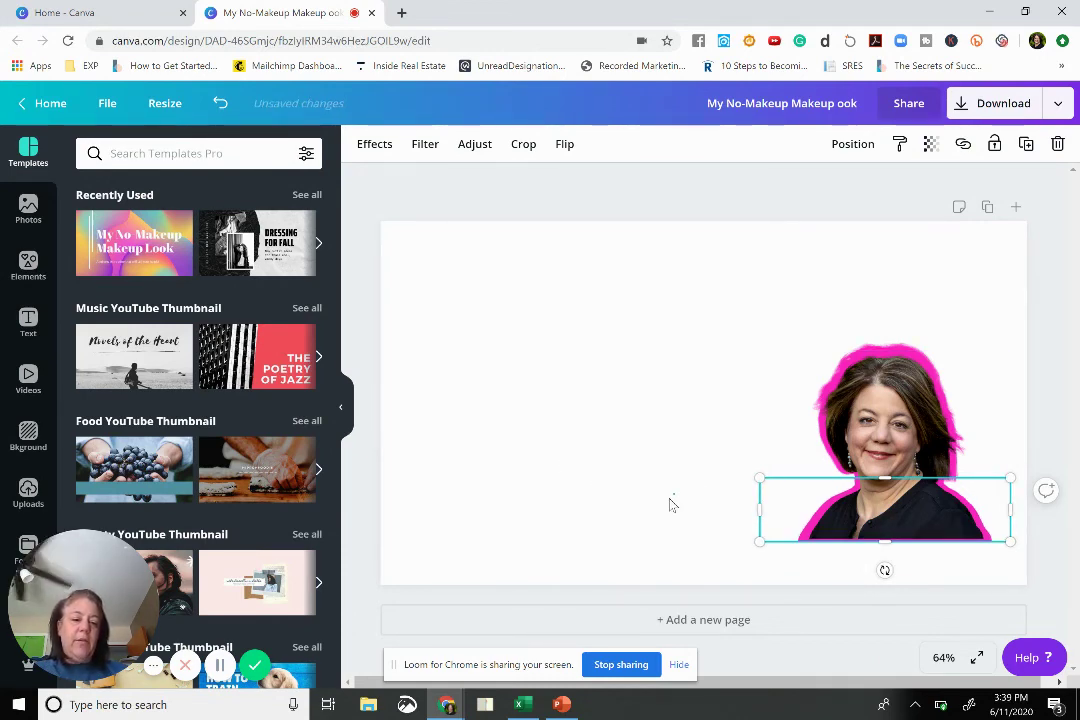
click(718, 518)
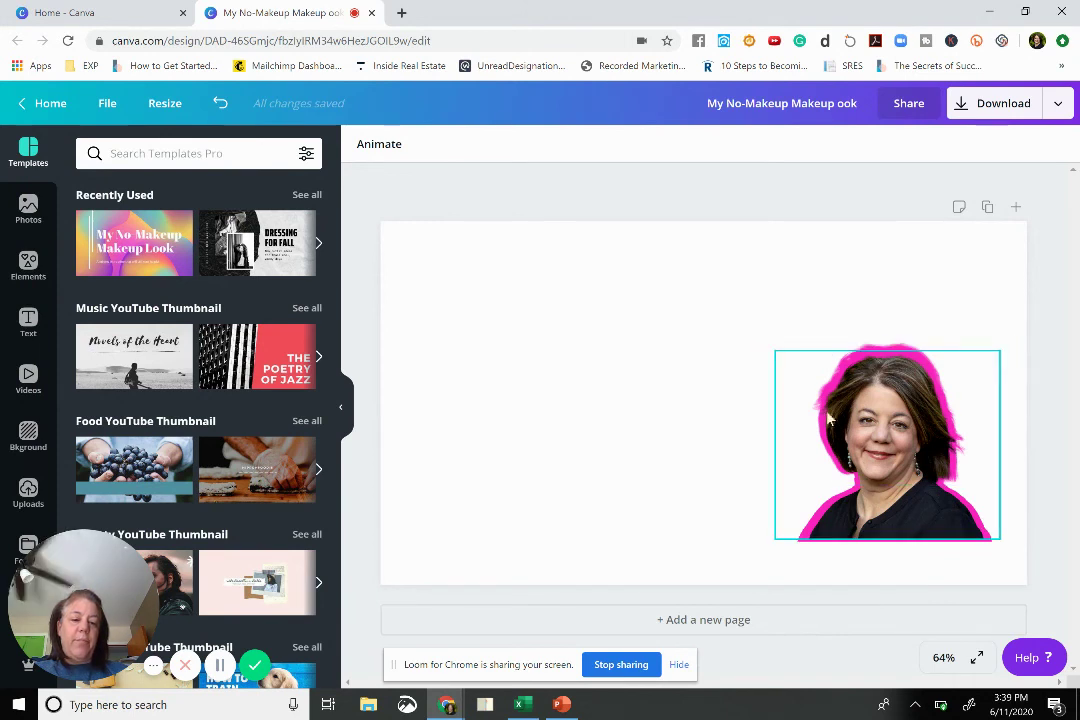